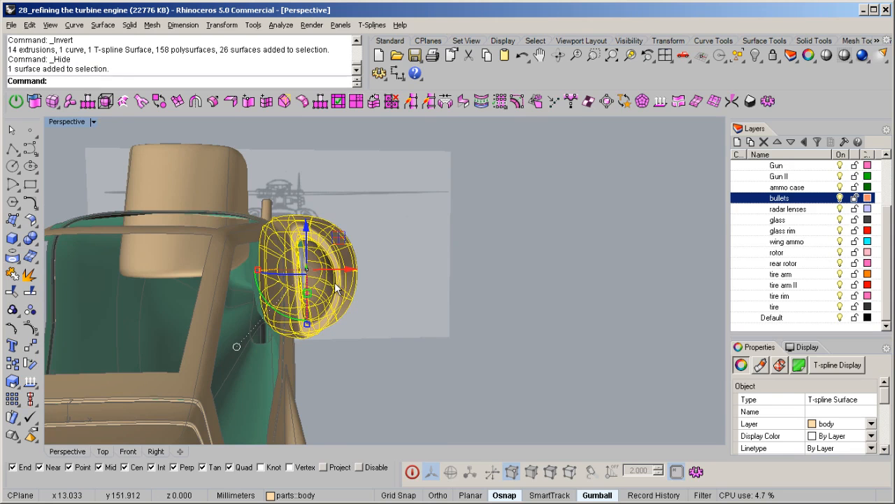
Clear the turbine engine's selection and turn on T-Splines editing for its front intake.
{"action": "right_click_drag", "start_coordinate": [334, 282], "coordinate": [338, 278]}
{"action": "scroll", "coordinate": [338, 279], "scroll_direction": "up", "scroll_amount": 6}
{"action": "left_click", "coordinate": [442, 271]}
{"action": "right_click_drag", "start_coordinate": [441, 271], "coordinate": [234, 186]}
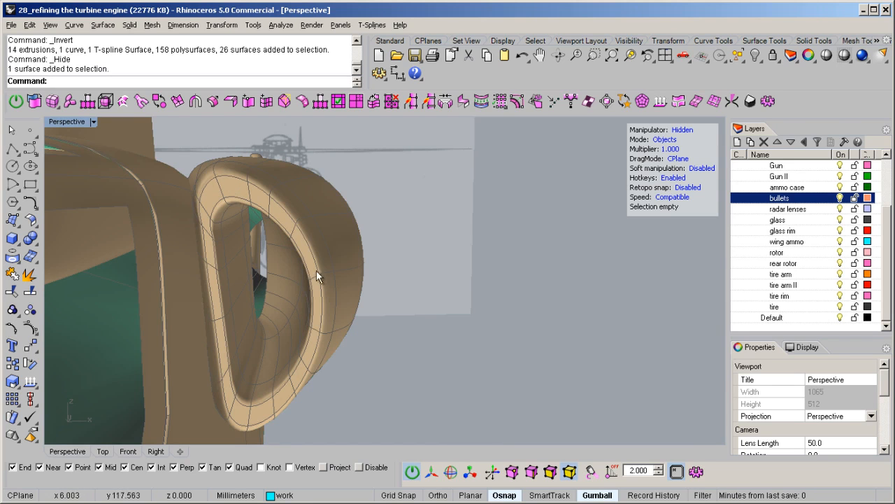
{"action": "right_click_drag", "start_coordinate": [317, 311], "coordinate": [307, 315]}
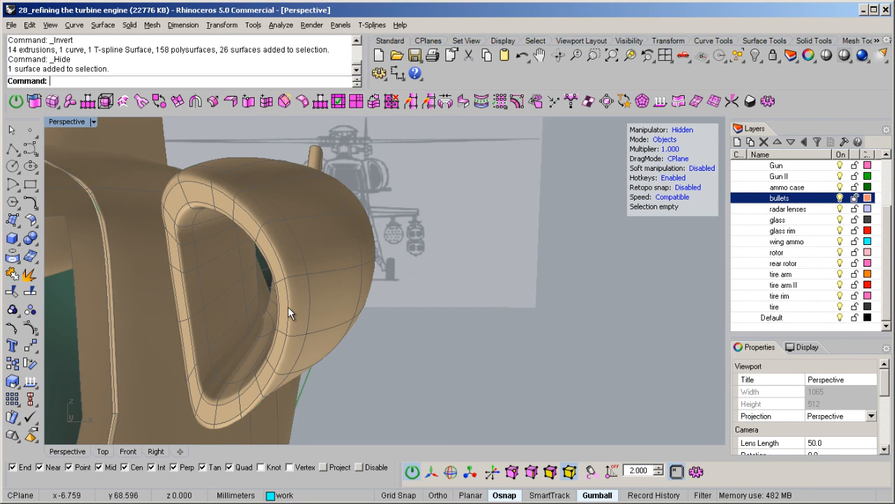
Try to reshape the intake's outer rim by moving two adjacent T-spline edges, and undo the move.
{"action": "key", "text": "s"}
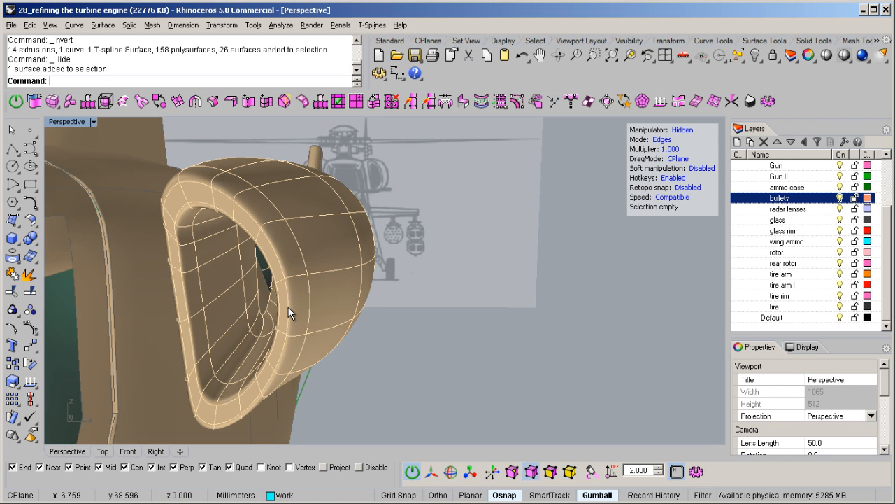
{"action": "left_click", "coordinate": [289, 305]}
{"action": "key", "text": "Return"}
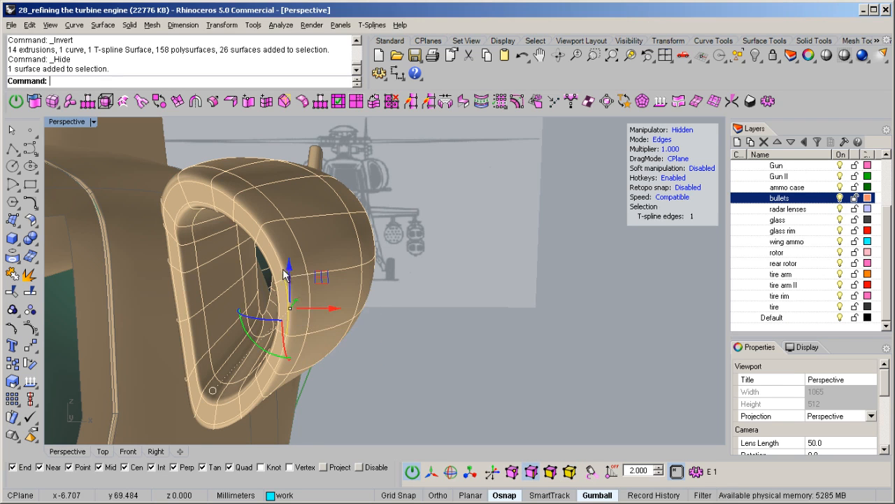
{"action": "scroll", "coordinate": [279, 272], "scroll_direction": "up", "scroll_amount": 4}
{"action": "left_click", "coordinate": [260, 281], "text": "shift"}
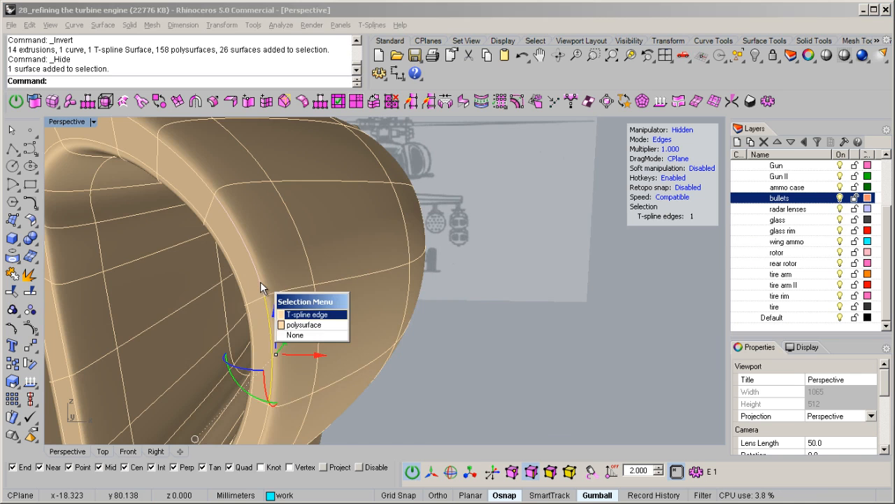
{"action": "key", "text": "Return"}
{"action": "scroll", "coordinate": [280, 283], "scroll_direction": "down", "scroll_amount": 4}
{"action": "scroll", "coordinate": [373, 284], "scroll_direction": "up", "scroll_amount": 2}
{"action": "left_click_drag", "start_coordinate": [340, 278], "coordinate": [375, 283]}
{"action": "scroll", "coordinate": [376, 284], "scroll_direction": "down", "scroll_amount": 5}
{"action": "right_click_drag", "start_coordinate": [378, 287], "coordinate": [259, 348]}
{"action": "scroll", "coordinate": [259, 349], "scroll_direction": "up", "scroll_amount": 5}
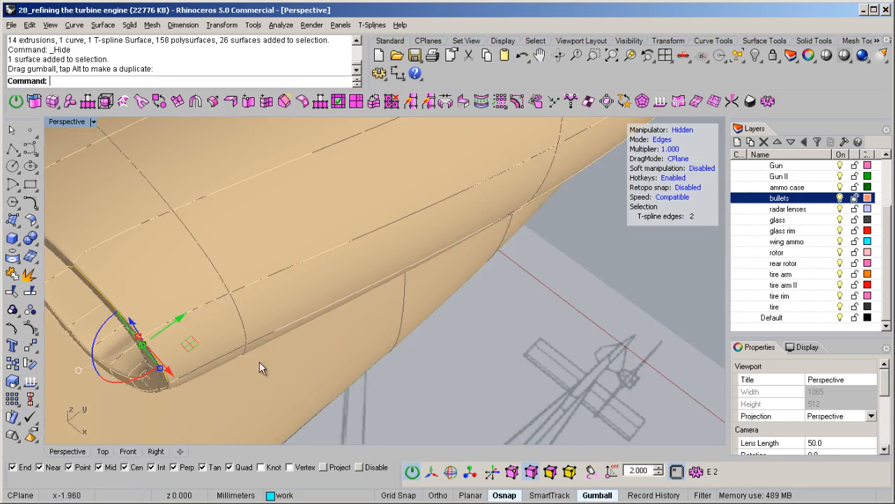
{"action": "right_click_drag", "start_coordinate": [333, 327], "coordinate": [344, 253]}
{"action": "right_click_drag", "start_coordinate": [342, 284], "coordinate": [291, 313]}
Select three adjacent T-spline faces along the intake rim's rounded outer side and move them outward.
{"action": "key", "text": "d"}
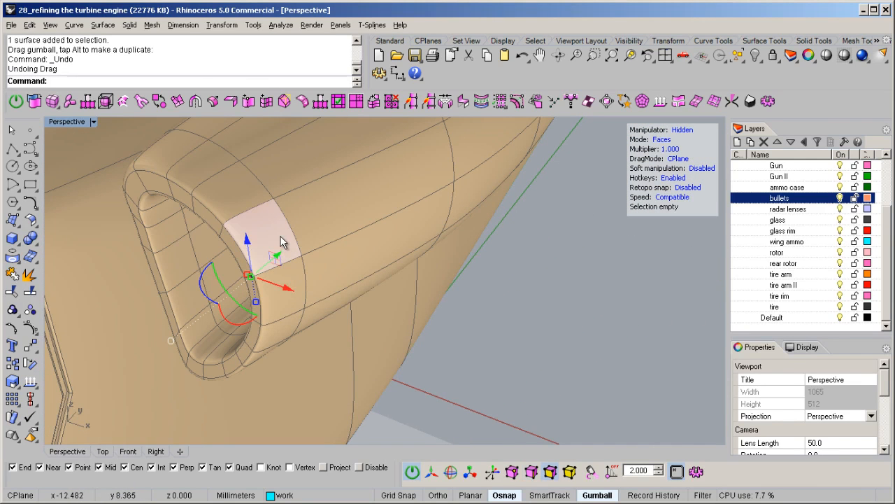
{"action": "left_click", "coordinate": [280, 237]}
{"action": "right_click", "coordinate": [306, 283]}
{"action": "left_click", "coordinate": [270, 285]}
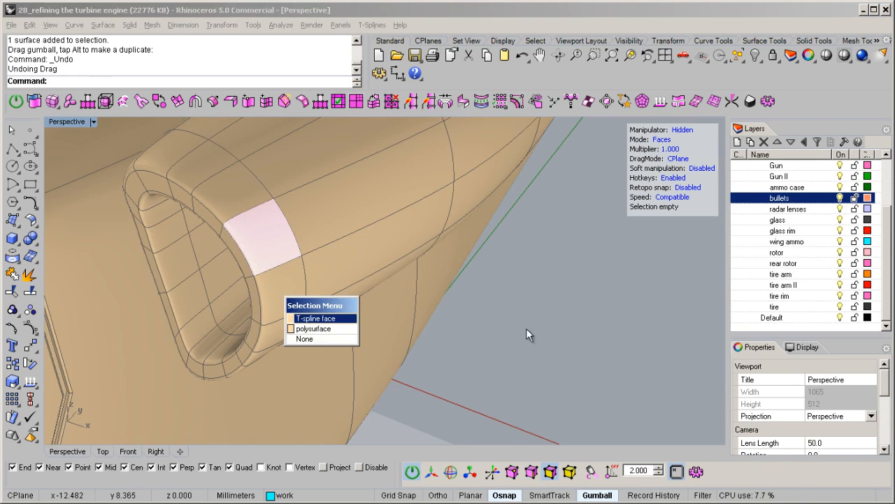
{"action": "right_click", "coordinate": [521, 315]}
{"action": "right_click_drag", "start_coordinate": [518, 309], "coordinate": [398, 255]}
{"action": "left_click", "coordinate": [289, 243], "text": "shift"}
{"action": "right_click", "coordinate": [284, 246]}
{"action": "left_click", "coordinate": [274, 288], "text": "shift"}
{"action": "right_click", "coordinate": [275, 287]}
{"action": "right_click_drag", "start_coordinate": [275, 286], "coordinate": [377, 243]}
{"action": "left_click_drag", "start_coordinate": [371, 251], "coordinate": [383, 251]}
{"action": "right_click_drag", "start_coordinate": [385, 272], "coordinate": [339, 263]}
Undo the stray object drag and lock everything except the turbine engine.
{"action": "right_click_drag", "start_coordinate": [224, 333], "coordinate": [310, 344]}
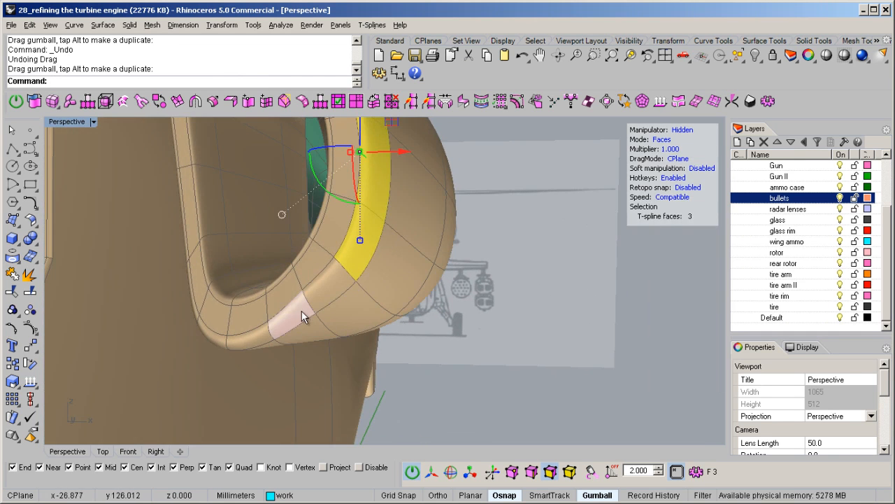
{"action": "left_click_drag", "start_coordinate": [302, 310], "coordinate": [310, 307]}
{"action": "key", "text": "ctrl+z"}
{"action": "key", "text": "ctrl+l"}
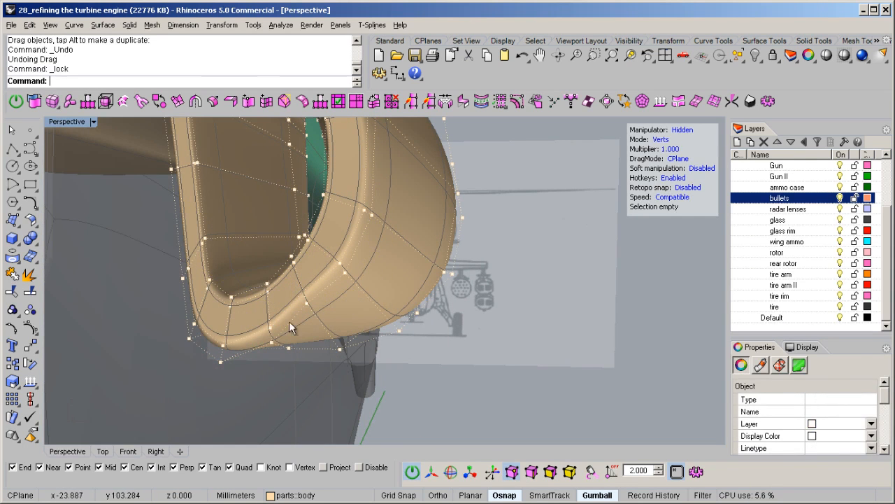
Select the T-spline vertices on the lower outer side of the intake rim and move them to smooth its curve.
{"action": "left_click_drag", "start_coordinate": [315, 309], "coordinate": [320, 317]}
{"action": "right_click_drag", "start_coordinate": [320, 317], "coordinate": [348, 326]}
{"action": "left_click_drag", "start_coordinate": [390, 242], "coordinate": [389, 241], "text": "ctrl"}
{"action": "right_click_drag", "start_coordinate": [389, 241], "coordinate": [356, 302]}
{"action": "left_click_drag", "start_coordinate": [378, 288], "coordinate": [389, 294]}
{"action": "right_click_drag", "start_coordinate": [395, 325], "coordinate": [360, 305]}
Select the two vertices on the upper outer side of the intake rim and move them to round the contour.
{"action": "scroll", "coordinate": [393, 226], "scroll_direction": "up", "scroll_amount": 2}
{"action": "right_click_drag", "start_coordinate": [393, 225], "coordinate": [374, 249]}
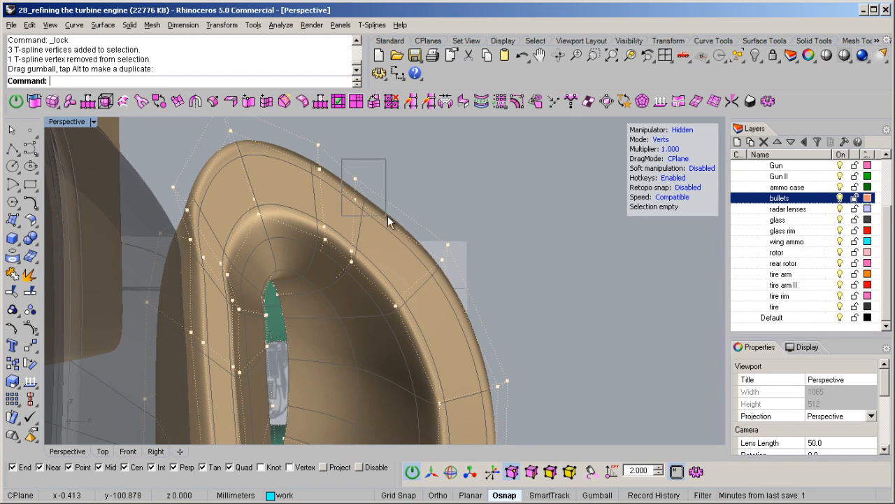
{"action": "left_click", "coordinate": [404, 144]}
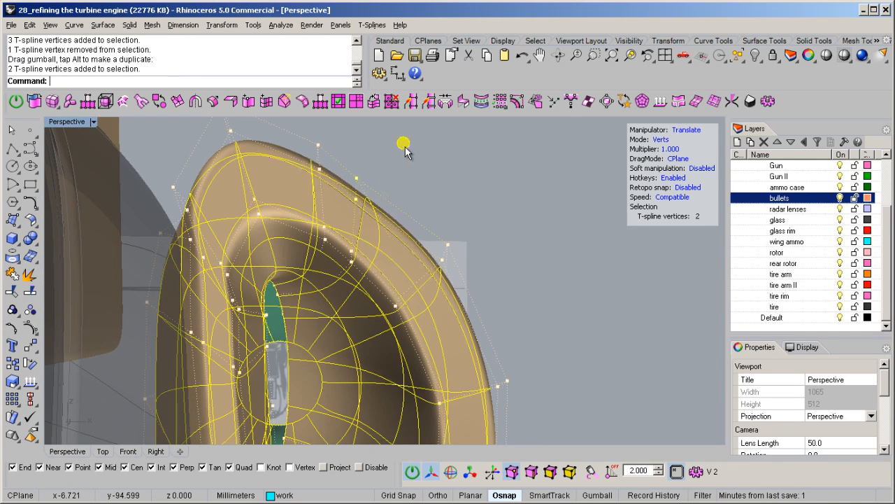
{"action": "left_click_drag", "start_coordinate": [413, 141], "coordinate": [412, 140]}
{"action": "left_click_drag", "start_coordinate": [305, 131], "coordinate": [332, 182]}
{"action": "right_click_drag", "start_coordinate": [332, 183], "coordinate": [320, 262]}
{"action": "left_click_drag", "start_coordinate": [301, 239], "coordinate": [303, 235]}
{"action": "right_click_drag", "start_coordinate": [303, 235], "coordinate": [256, 202]}
{"action": "scroll", "coordinate": [256, 202], "scroll_direction": "up", "scroll_amount": 4}
{"action": "left_click_drag", "start_coordinate": [240, 173], "coordinate": [284, 259]}
{"action": "right_click_drag", "start_coordinate": [284, 259], "coordinate": [290, 263]}
{"action": "left_click_drag", "start_coordinate": [260, 217], "coordinate": [267, 219]}
{"action": "right_click_drag", "start_coordinate": [267, 219], "coordinate": [372, 345]}
Select four vertices at the bottom of the intake rim and move them upward.
{"action": "scroll", "coordinate": [287, 361], "scroll_direction": "up", "scroll_amount": 5}
{"action": "left_click", "coordinate": [293, 271]}
{"action": "left_click", "coordinate": [279, 218], "text": "ctrl"}
{"action": "right_click_drag", "start_coordinate": [278, 218], "coordinate": [465, 243]}
{"action": "left_click", "coordinate": [314, 335], "text": "shift"}
{"action": "right_click_drag", "start_coordinate": [438, 216], "coordinate": [353, 296]}
{"action": "scroll", "coordinate": [353, 296], "scroll_direction": "up", "scroll_amount": 2}
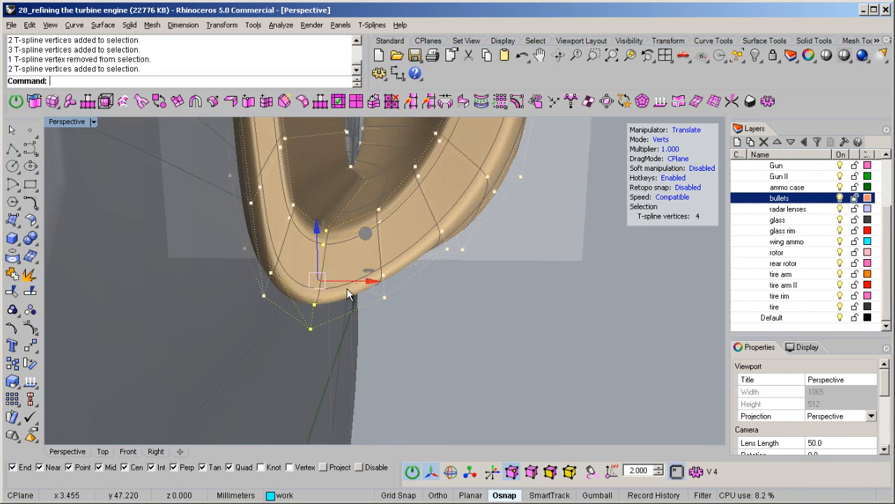
{"action": "left_click_drag", "start_coordinate": [318, 232], "coordinate": [320, 221]}
{"action": "scroll", "coordinate": [342, 292], "scroll_direction": "down", "scroll_amount": 3}
Select the vertices along the engine's underside and remove the rear ones from the selection.
{"action": "left_click_drag", "start_coordinate": [260, 350], "coordinate": [274, 330]}
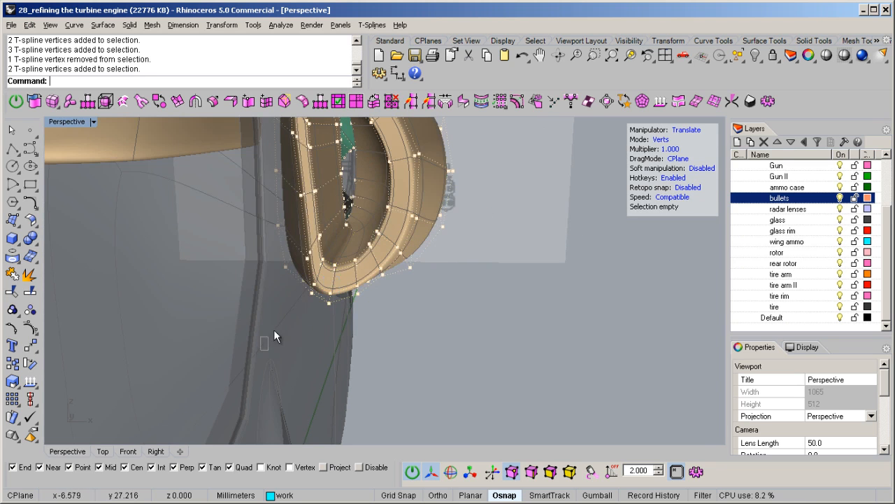
{"action": "right_click_drag", "start_coordinate": [421, 262], "coordinate": [315, 236]}
{"action": "scroll", "coordinate": [330, 269], "scroll_direction": "down", "scroll_amount": 2}
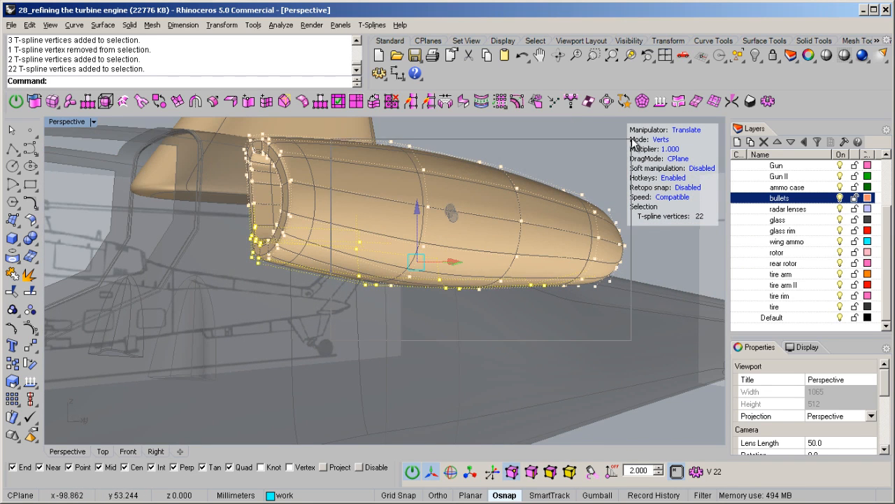
{"action": "left_click_drag", "start_coordinate": [627, 150], "coordinate": [615, 145], "text": "ctrl"}
{"action": "right_click_drag", "start_coordinate": [616, 144], "coordinate": [329, 281]}
{"action": "scroll", "coordinate": [233, 275], "scroll_direction": "up", "scroll_amount": 5}
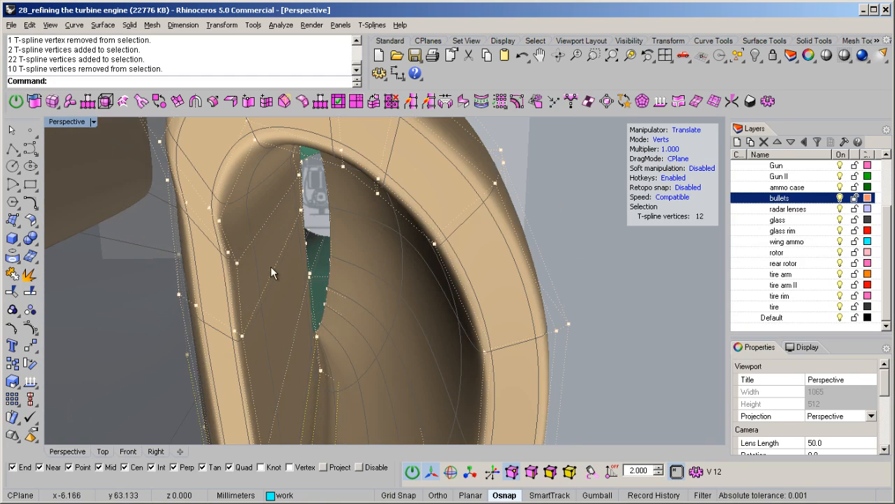
Select the two vertices at the top of the intake's flat side, excluding the outer ones, and adjust their position.
{"action": "right_click_drag", "start_coordinate": [246, 268], "coordinate": [239, 219]}
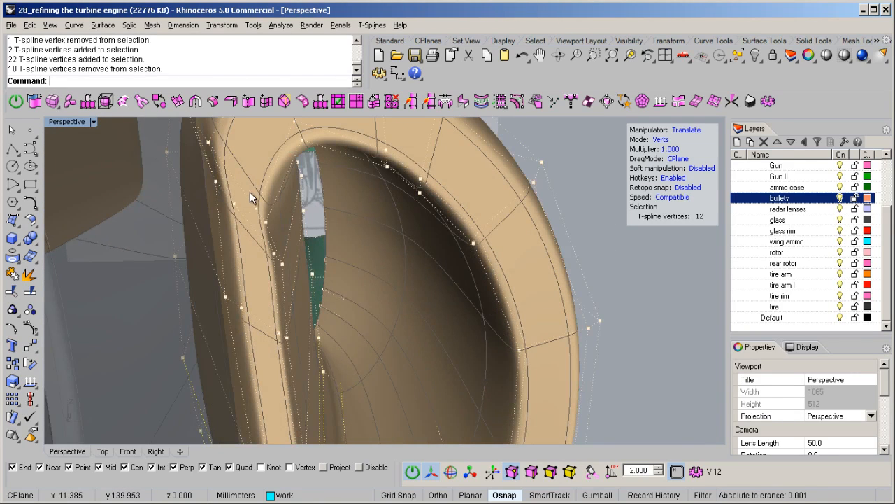
{"action": "left_click_drag", "start_coordinate": [262, 206], "coordinate": [280, 229]}
{"action": "right_click_drag", "start_coordinate": [280, 228], "coordinate": [309, 256]}
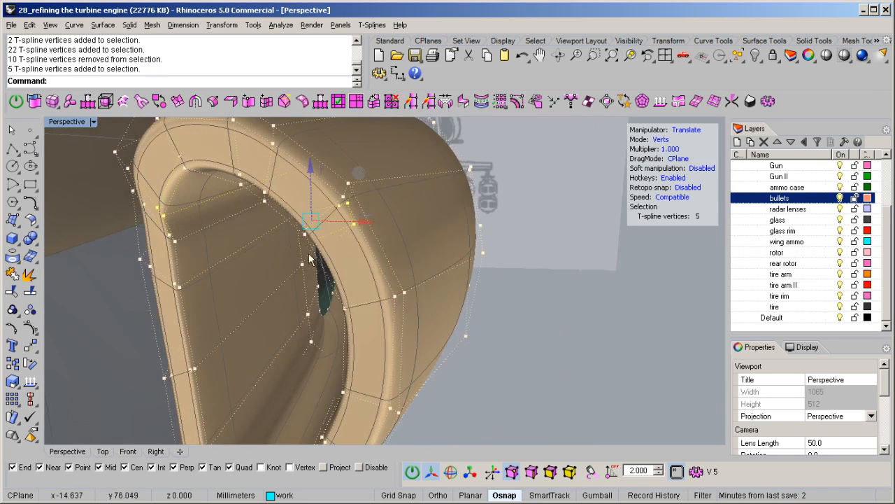
{"action": "left_click_drag", "start_coordinate": [289, 239], "coordinate": [289, 239], "text": "ctrl"}
{"action": "right_click_drag", "start_coordinate": [247, 306], "coordinate": [300, 323]}
{"action": "scroll", "coordinate": [297, 252], "scroll_direction": "up", "scroll_amount": 6}
{"action": "left_click_drag", "start_coordinate": [334, 251], "coordinate": [352, 244]}
{"action": "scroll", "coordinate": [341, 238], "scroll_direction": "down", "scroll_amount": 7}
{"action": "right_click_drag", "start_coordinate": [356, 296], "coordinate": [330, 306]}
{"action": "scroll", "coordinate": [324, 352], "scroll_direction": "up", "scroll_amount": 6}
{"action": "scroll", "coordinate": [394, 360], "scroll_direction": "down", "scroll_amount": 7}
{"action": "right_click_drag", "start_coordinate": [444, 302], "coordinate": [412, 283]}
{"action": "scroll", "coordinate": [393, 286], "scroll_direction": "up", "scroll_amount": 7}
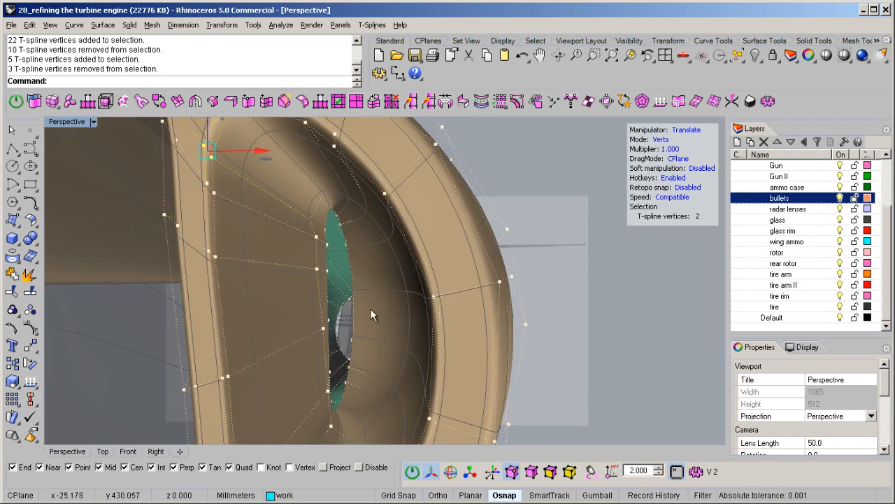
Select the full T-spline edge loop around the engine's rear opening.
{"action": "scroll", "coordinate": [328, 341], "scroll_direction": "down", "scroll_amount": 8}
{"action": "right_click_drag", "start_coordinate": [323, 298], "coordinate": [364, 315]}
{"action": "right_click_drag", "start_coordinate": [147, 170], "coordinate": [387, 245]}
{"action": "mouse_move", "coordinate": [396, 281]}
{"action": "right_mouse_down"}
{"action": "mouse_move", "coordinate": [426, 292]}
{"action": "mouse_move", "coordinate": [404, 290]}
{"action": "right_mouse_up"}
{"action": "scroll", "coordinate": [416, 266], "scroll_direction": "up", "scroll_amount": 6}
{"action": "key", "text": "s"}
{"action": "scroll", "coordinate": [416, 266], "scroll_direction": "down", "scroll_amount": 3}
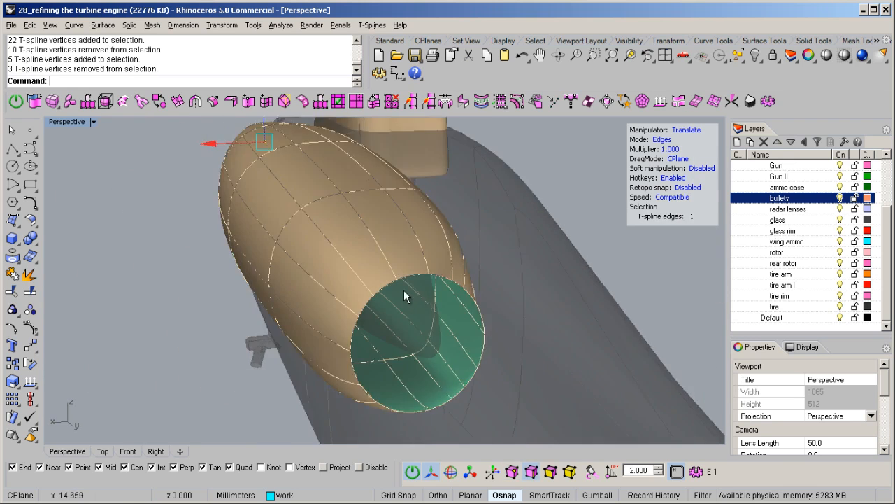
{"action": "scroll", "coordinate": [403, 290], "scroll_direction": "up", "scroll_amount": 2}
{"action": "double_click", "coordinate": [414, 272]}
{"action": "scroll", "coordinate": [414, 273], "scroll_direction": "down", "scroll_amount": 4}
{"action": "right_click_drag", "start_coordinate": [361, 292], "coordinate": [384, 283]}
Extrude the rear opening's edge loop twice in box mode, scaling each new loop inward to form a thick rim.
{"action": "middle_click", "coordinate": [384, 281]}
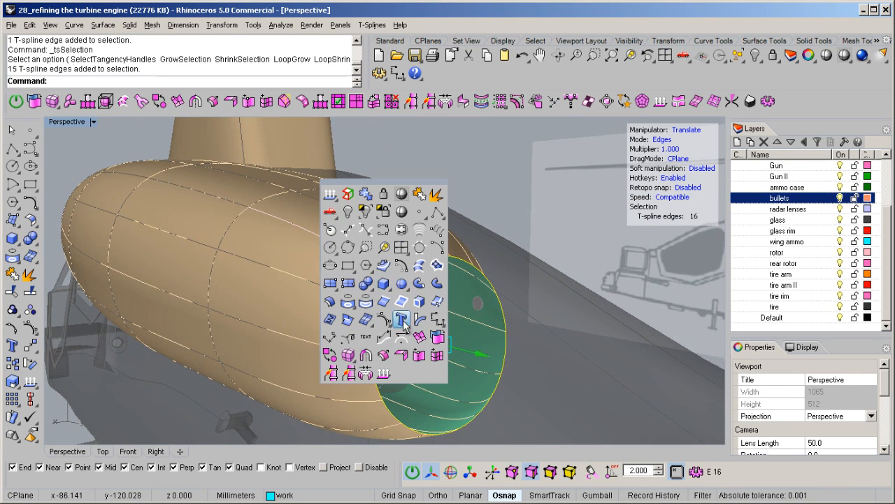
{"action": "left_click", "coordinate": [419, 339]}
{"action": "right_click_drag", "start_coordinate": [498, 336], "coordinate": [419, 233]}
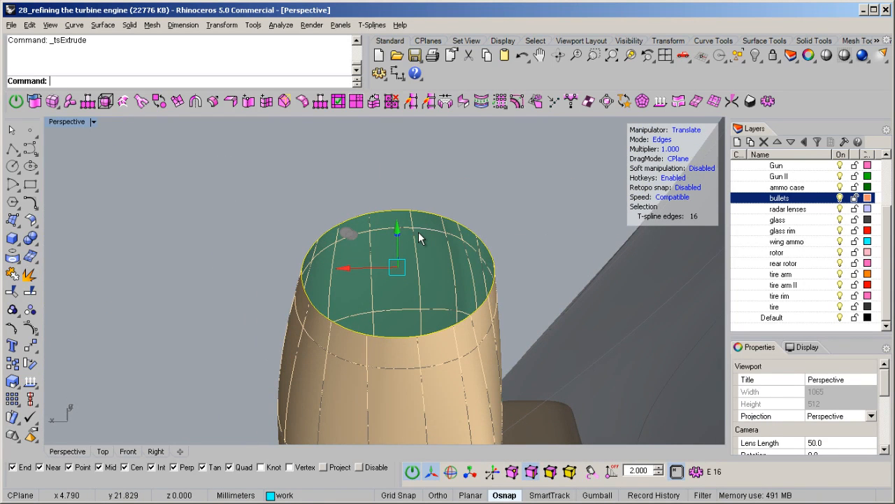
{"action": "key", "text": "Tab"}
{"action": "right_click_drag", "start_coordinate": [418, 238], "coordinate": [390, 266]}
{"action": "key", "text": "r"}
{"action": "scroll", "coordinate": [396, 271], "scroll_direction": "up", "scroll_amount": 3}
{"action": "left_click_drag", "start_coordinate": [402, 265], "coordinate": [399, 267], "text": "alt"}
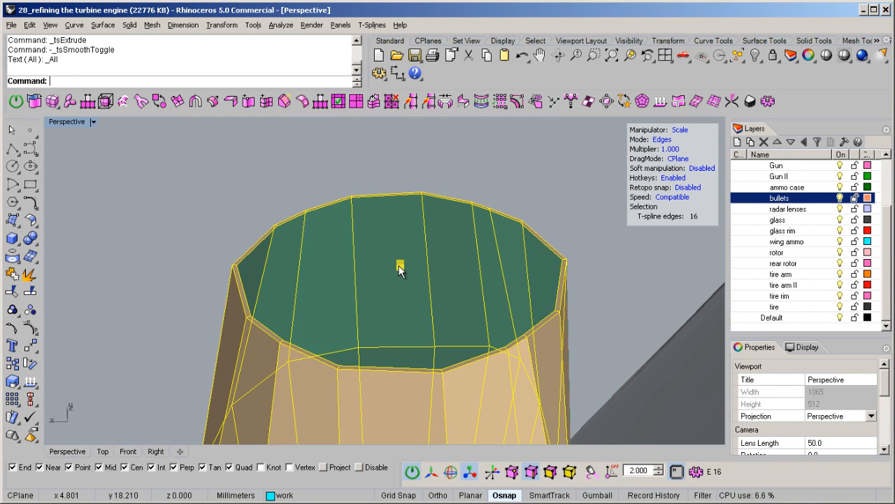
{"action": "key", "text": "r"}
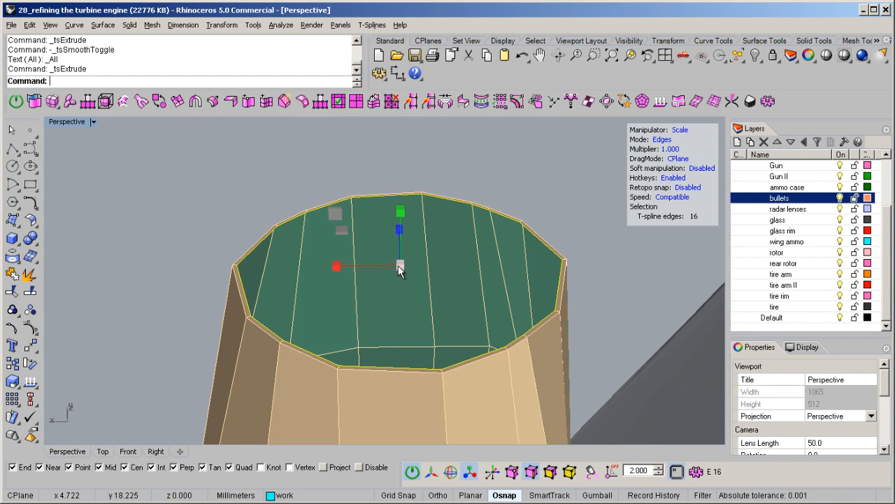
{"action": "left_click_drag", "start_coordinate": [402, 266], "coordinate": [384, 269], "text": "alt"}
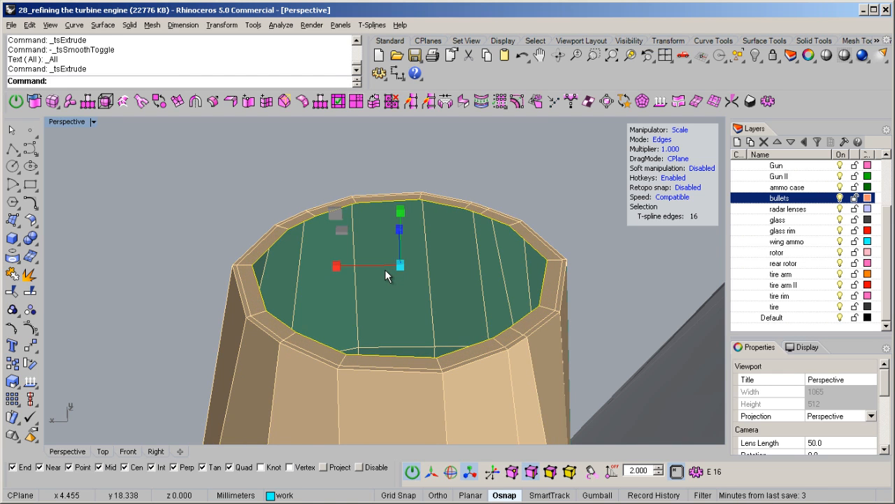
Extrude the rim's inner edge loop twice, moving each new loop into the engine, and restore the smooth surface display.
{"action": "key", "text": "w"}
{"action": "right_click_drag", "start_coordinate": [385, 269], "coordinate": [480, 321]}
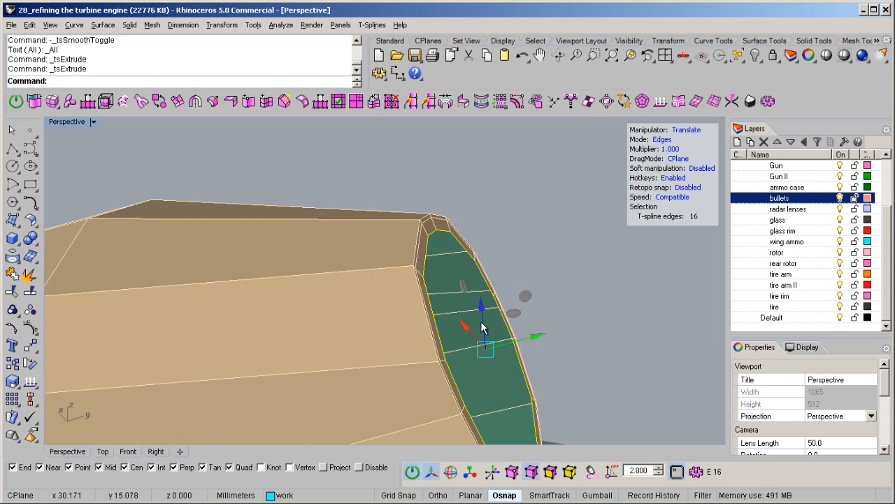
{"action": "left_click_drag", "start_coordinate": [542, 335], "coordinate": [534, 339], "text": "alt"}
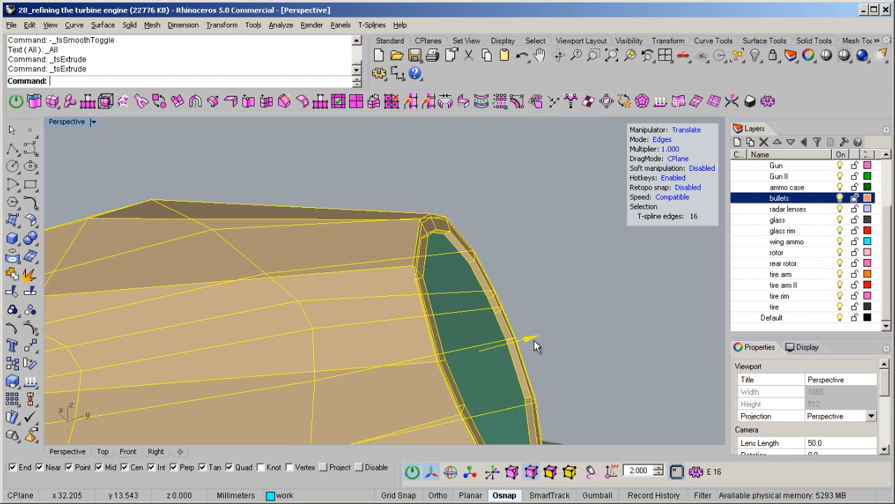
{"action": "left_click", "coordinate": [442, 364]}
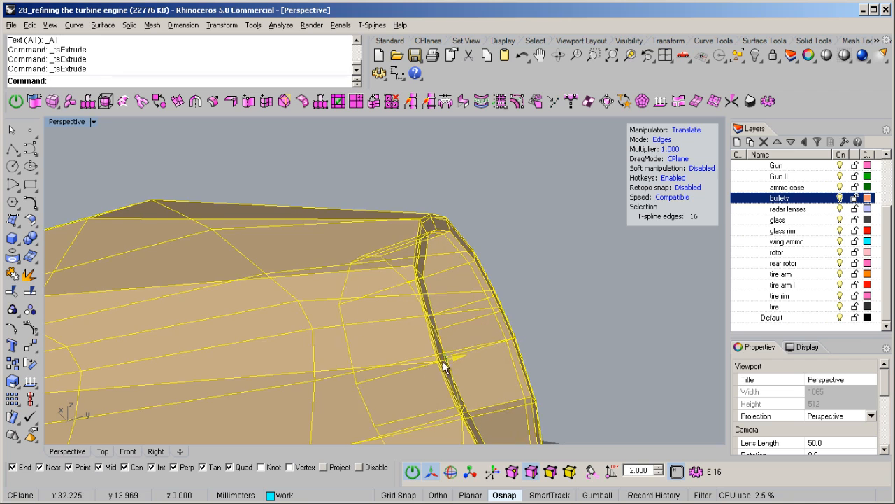
{"action": "left_click_drag", "start_coordinate": [395, 368], "coordinate": [394, 369]}
{"action": "scroll", "coordinate": [406, 230], "scroll_direction": "down", "scroll_amount": 5}
{"action": "right_click_drag", "start_coordinate": [406, 229], "coordinate": [401, 317]}
{"action": "key", "text": "Tab"}
{"action": "scroll", "coordinate": [449, 294], "scroll_direction": "up", "scroll_amount": 6}
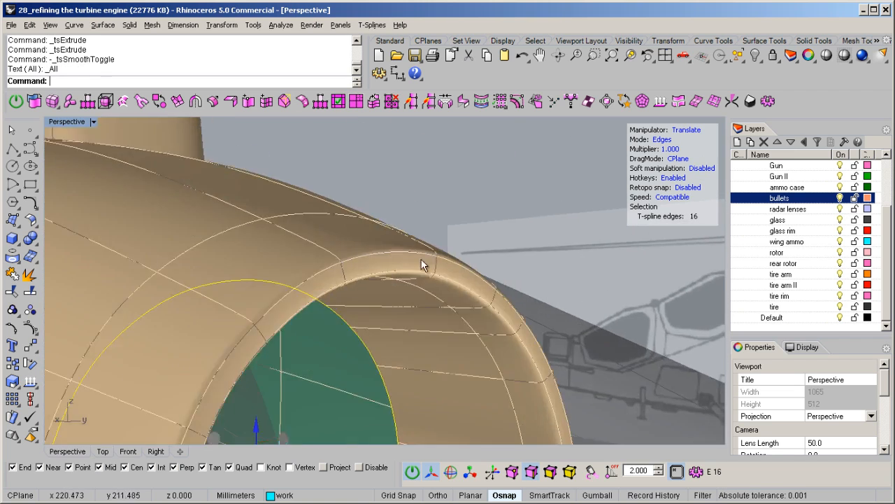
Draw a three-point circle in the Front view through three points on the selected rear edge loop.
{"action": "right_click_drag", "start_coordinate": [346, 285], "coordinate": [342, 259]}
{"action": "scroll", "coordinate": [416, 224], "scroll_direction": "down", "scroll_amount": 6}
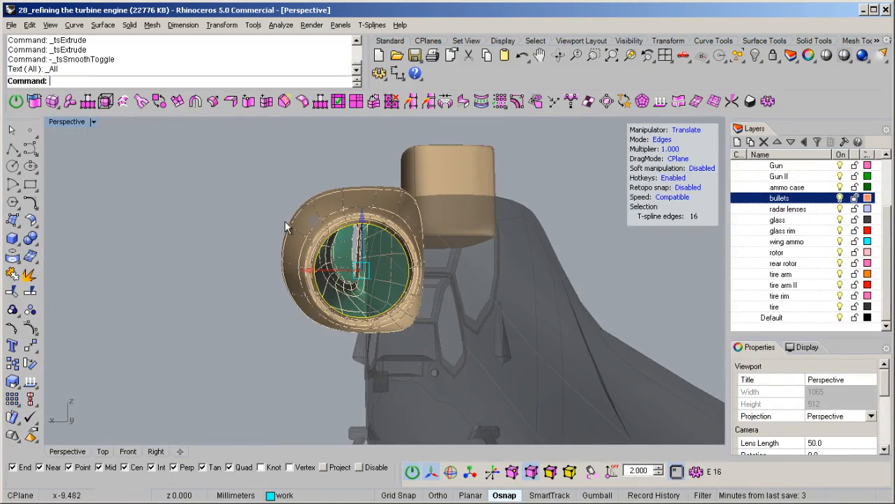
{"action": "double_click", "coordinate": [74, 123]}
{"action": "scroll", "coordinate": [210, 322], "scroll_direction": "down", "scroll_amount": 8}
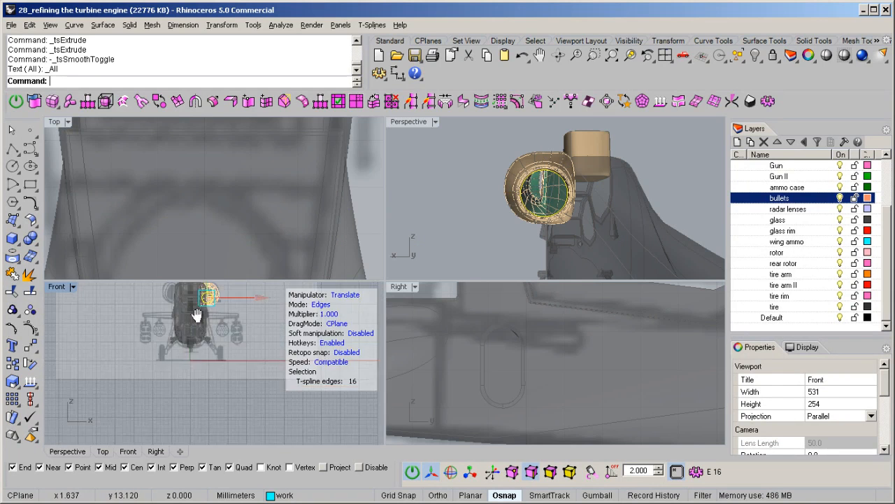
{"action": "scroll", "coordinate": [214, 325], "scroll_direction": "up", "scroll_amount": 10}
{"action": "right_click_drag", "start_coordinate": [189, 327], "coordinate": [197, 344]}
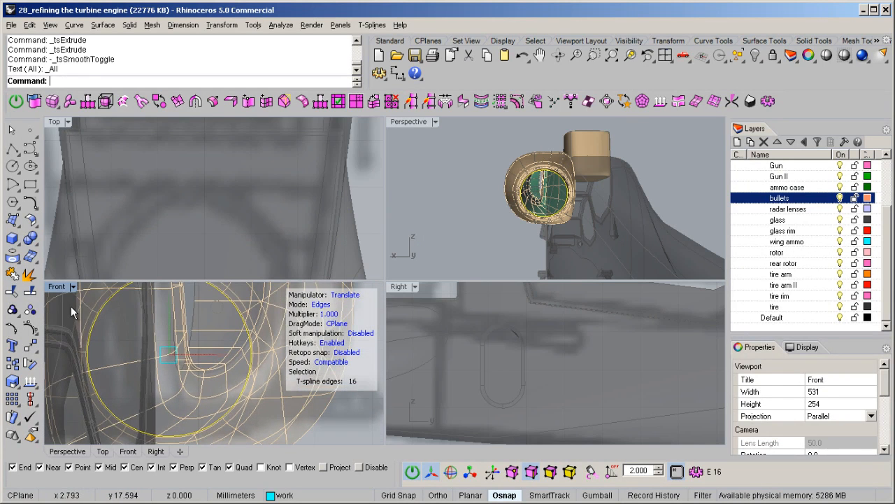
{"action": "double_click", "coordinate": [55, 289]}
{"action": "scroll", "coordinate": [197, 258], "scroll_direction": "down", "scroll_amount": 3}
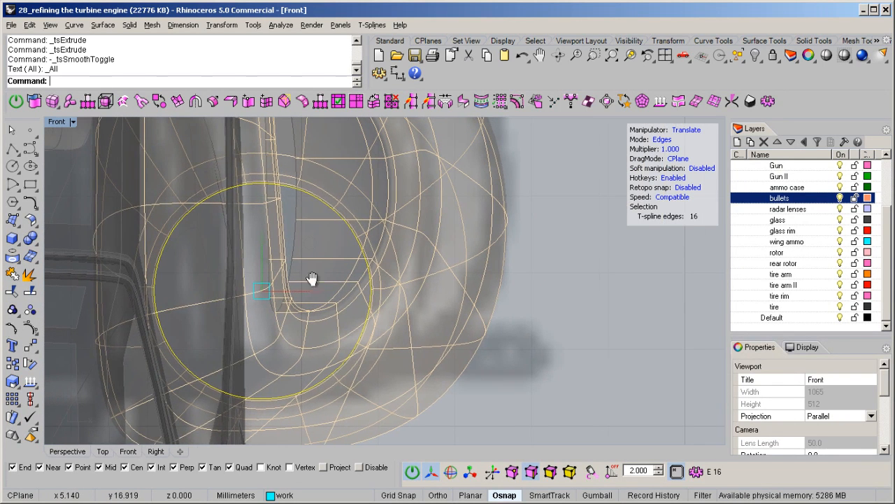
{"action": "middle_click", "coordinate": [256, 250]}
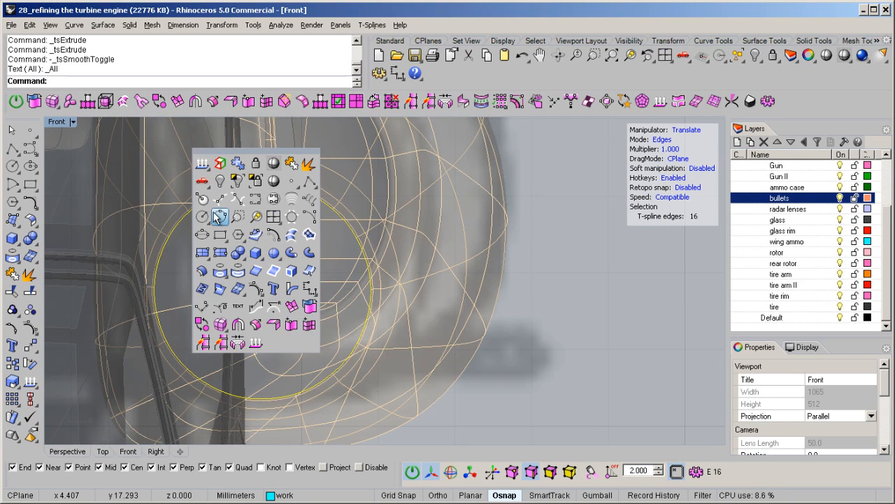
{"action": "left_click", "coordinate": [221, 217]}
{"action": "scroll", "coordinate": [186, 244], "scroll_direction": "up", "scroll_amount": 10}
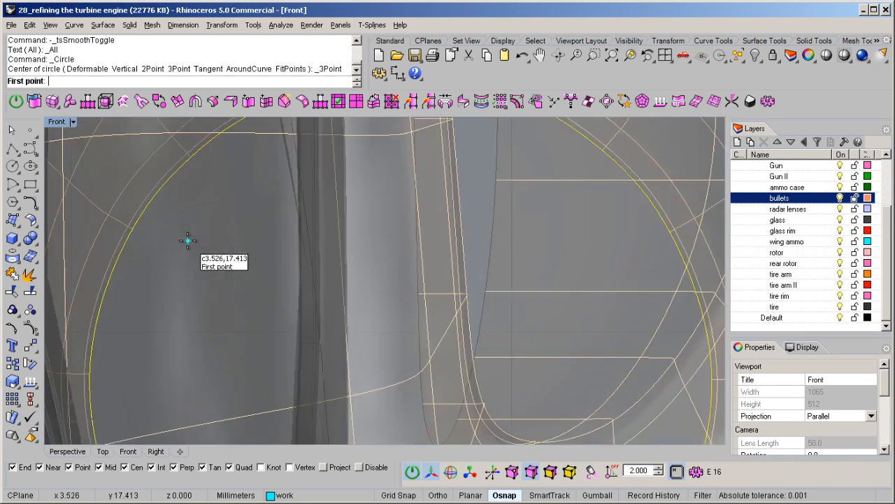
{"action": "left_click", "coordinate": [137, 264]}
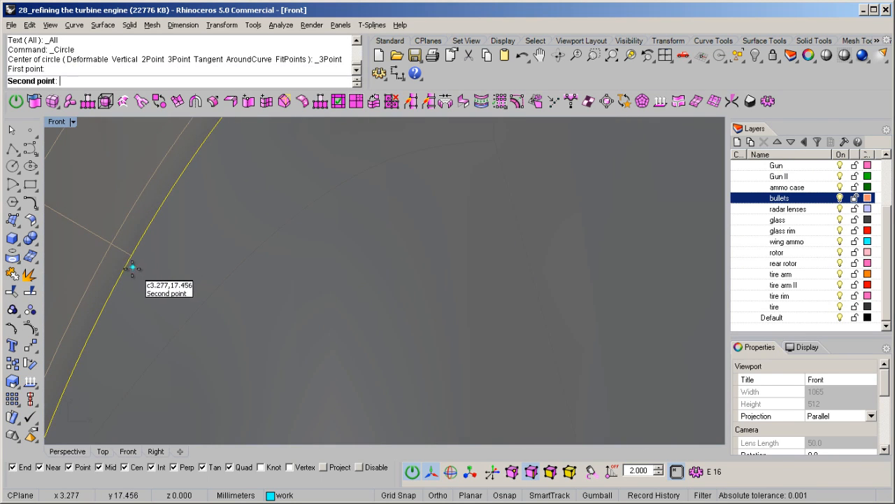
{"action": "scroll", "coordinate": [130, 260], "scroll_direction": "down", "scroll_amount": 5}
{"action": "scroll", "coordinate": [410, 246], "scroll_direction": "up", "scroll_amount": 6}
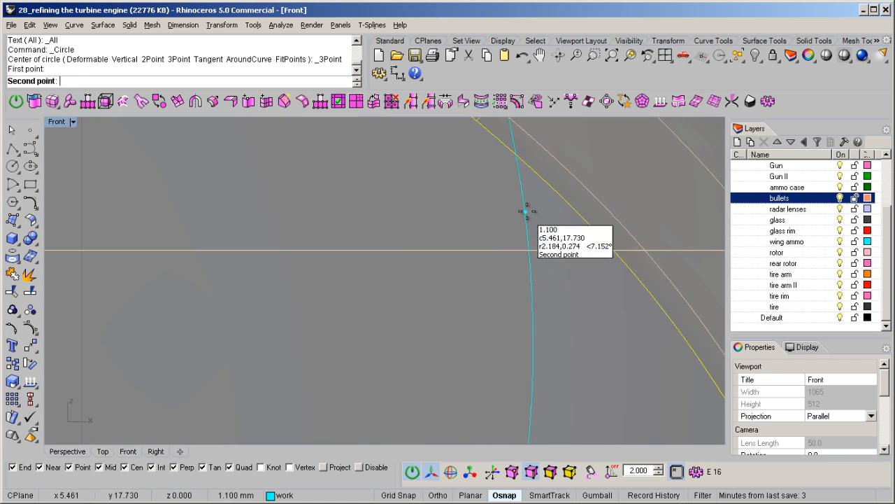
{"action": "left_click", "coordinate": [560, 202]}
{"action": "scroll", "coordinate": [322, 231], "scroll_direction": "down", "scroll_amount": 8}
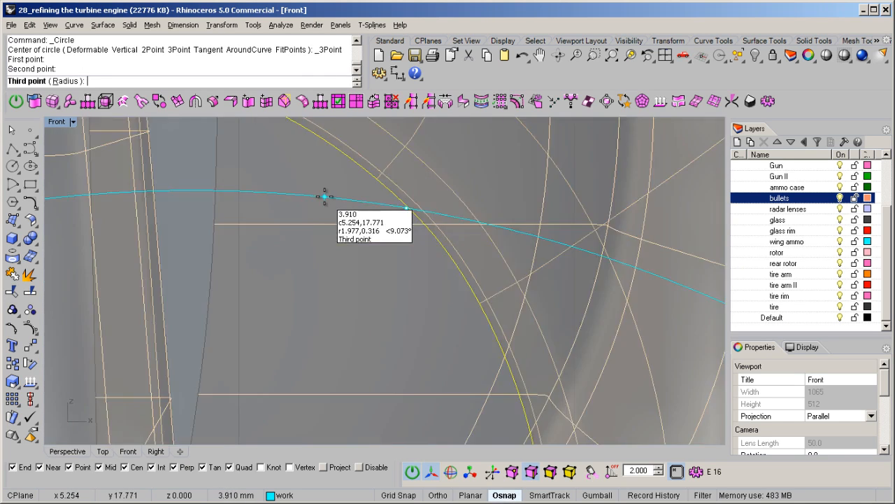
{"action": "scroll", "coordinate": [291, 309], "scroll_direction": "up", "scroll_amount": 2}
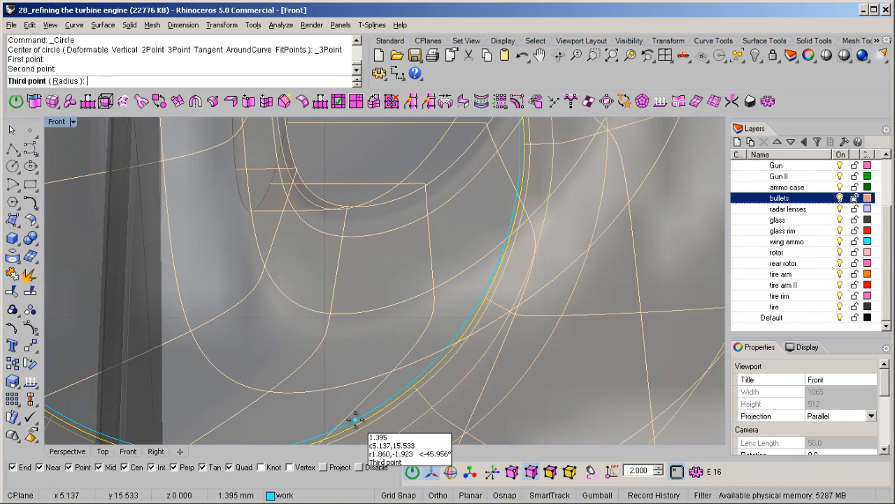
{"action": "left_click", "coordinate": [355, 419]}
Select the new circle and move it along the engine's axis to the rear exhaust opening.
{"action": "scroll", "coordinate": [334, 366], "scroll_direction": "down", "scroll_amount": 5}
{"action": "scroll", "coordinate": [331, 173], "scroll_direction": "up", "scroll_amount": 5}
{"action": "scroll", "coordinate": [268, 145], "scroll_direction": "up", "scroll_amount": 2}
{"action": "left_click", "coordinate": [268, 145]}
{"action": "double_click", "coordinate": [56, 121]}
{"action": "right_click_drag", "start_coordinate": [470, 162], "coordinate": [600, 183]}
{"action": "scroll", "coordinate": [595, 184], "scroll_direction": "up", "scroll_amount": 4}
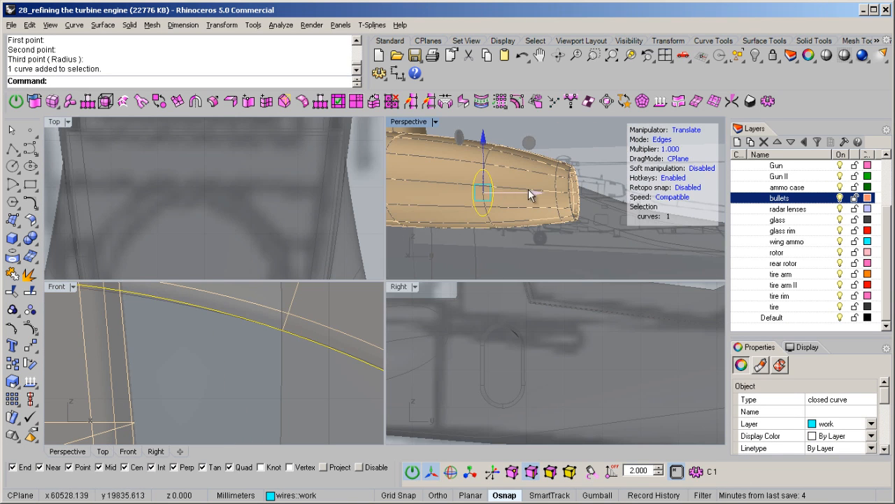
{"action": "right_click_drag", "start_coordinate": [628, 195], "coordinate": [488, 186]}
{"action": "double_click", "coordinate": [402, 126]}
{"action": "right_click_drag", "start_coordinate": [370, 174], "coordinate": [377, 223]}
{"action": "scroll", "coordinate": [361, 189], "scroll_direction": "up", "scroll_amount": 4}
Scale the circle slightly to fit inside the exhaust opening's rim.
{"action": "key", "text": "r"}
{"action": "right_click_drag", "start_coordinate": [381, 278], "coordinate": [447, 262]}
{"action": "double_click", "coordinate": [59, 123]}
Offset the circle inward by 0.2 mm.
{"action": "scroll", "coordinate": [232, 301], "scroll_direction": "down", "scroll_amount": 3}
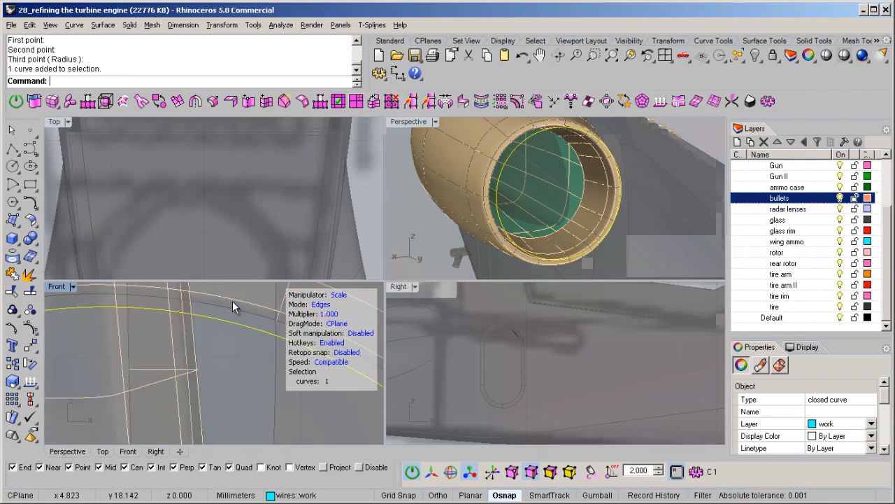
{"action": "middle_click", "coordinate": [220, 303]}
{"action": "left_click", "coordinate": [239, 288]}
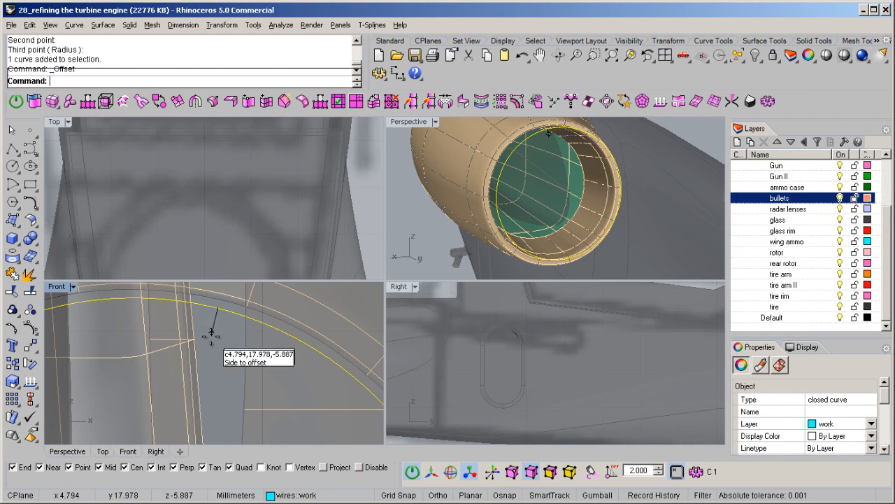
{"action": "left_click", "coordinate": [176, 378]}
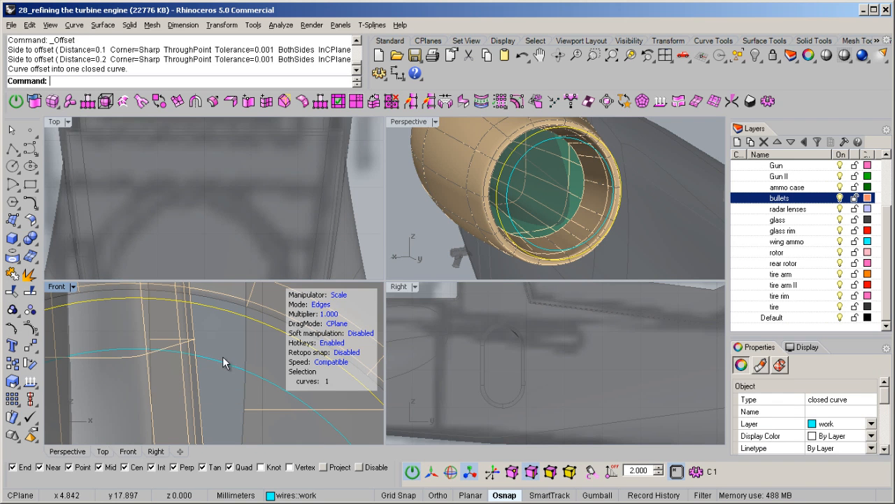
Extrude both circles together about 3 mm into the engine as a solid ring.
{"action": "left_click", "coordinate": [226, 367], "text": "shift"}
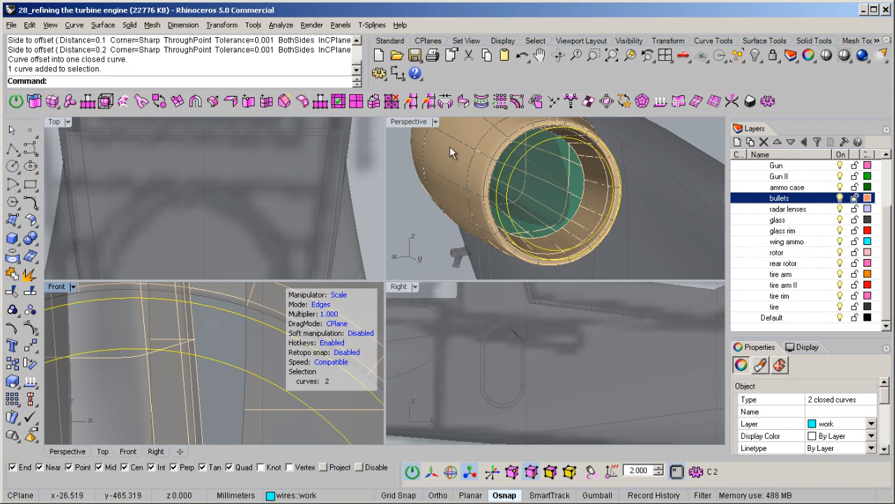
{"action": "double_click", "coordinate": [410, 124]}
{"action": "right_click_drag", "start_coordinate": [389, 172], "coordinate": [501, 235]}
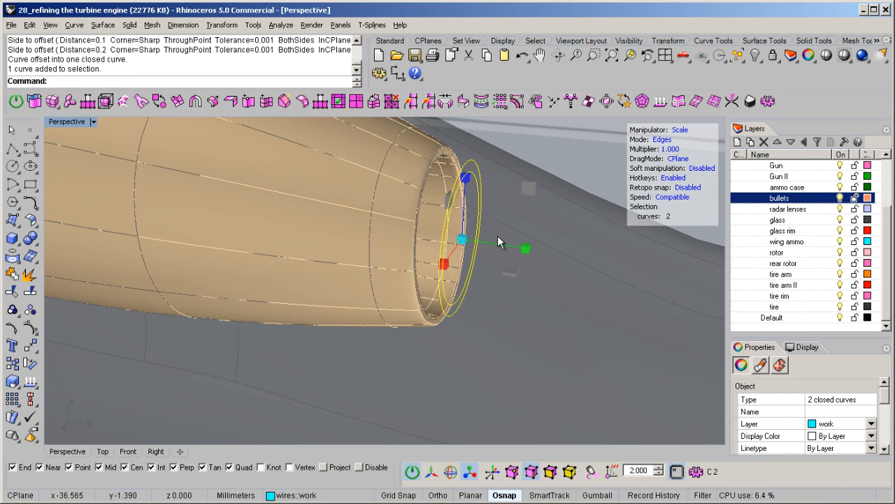
{"action": "key", "text": "ctrl+e"}
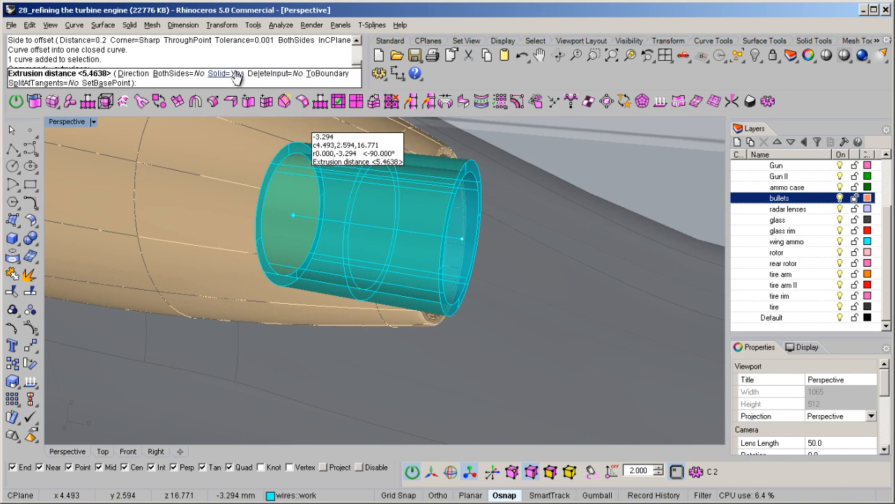
{"action": "left_click", "coordinate": [315, 245]}
Delete the two source circles while keeping the extruded ring.
{"action": "right_click_drag", "start_coordinate": [480, 258], "coordinate": [334, 215]}
{"action": "left_click", "coordinate": [161, 310]}
{"action": "right_click_drag", "start_coordinate": [413, 245], "coordinate": [285, 155]}
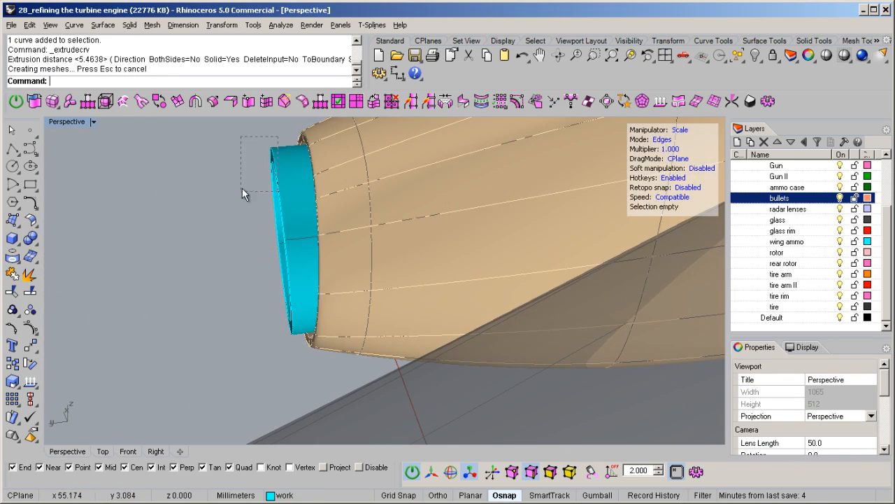
{"action": "left_click_drag", "start_coordinate": [242, 189], "coordinate": [243, 188]}
{"action": "left_click", "coordinate": [287, 171], "text": "ctrl"}
{"action": "key", "text": "Delete"}
Try to chamfer the edges of the ring's rear face with a distance of 0.1 mm.
{"action": "right_click_drag", "start_coordinate": [287, 172], "coordinate": [187, 216]}
{"action": "scroll", "coordinate": [290, 227], "scroll_direction": "up", "scroll_amount": 5}
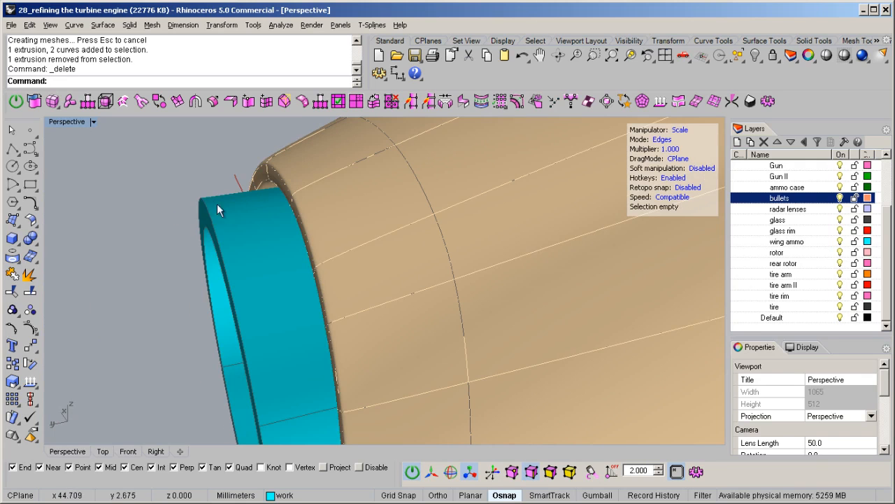
{"action": "right_click_drag", "start_coordinate": [148, 167], "coordinate": [198, 197]}
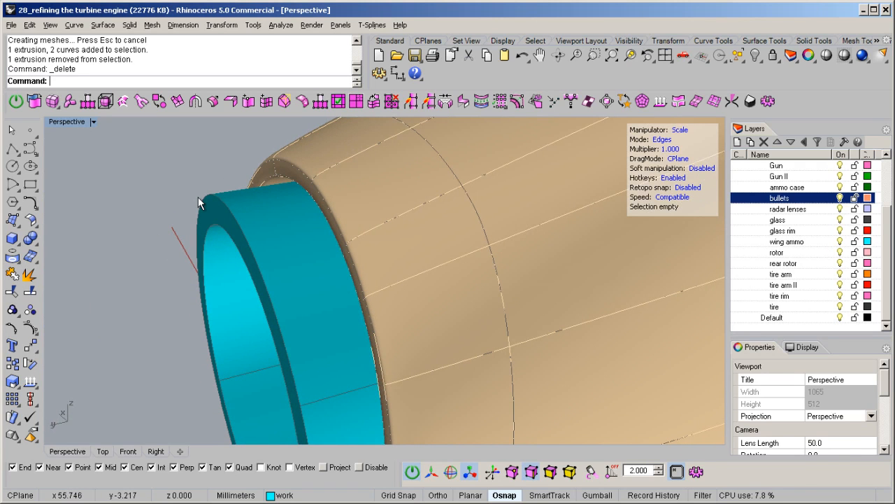
{"action": "key", "text": "a"}
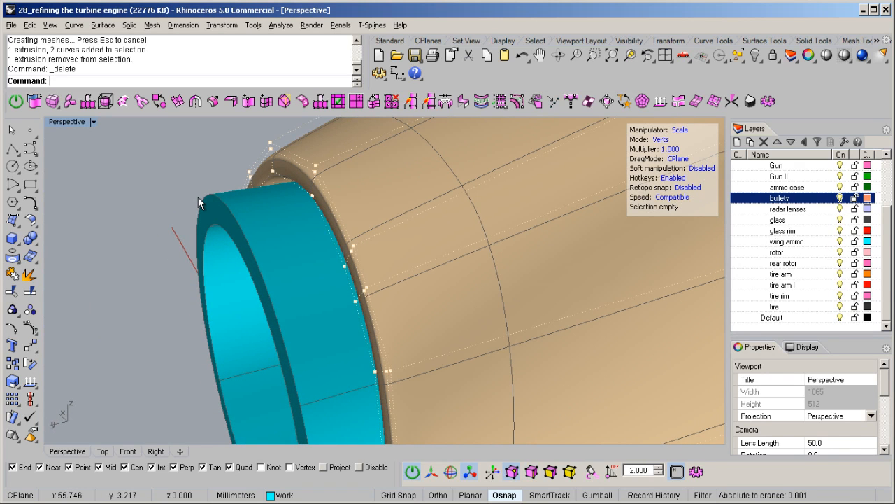
{"action": "key", "text": "Escape"}
{"action": "key", "text": "Escape"}
{"action": "type", "text": "ChamferEdge"}
{"action": "key", "text": "Return"}
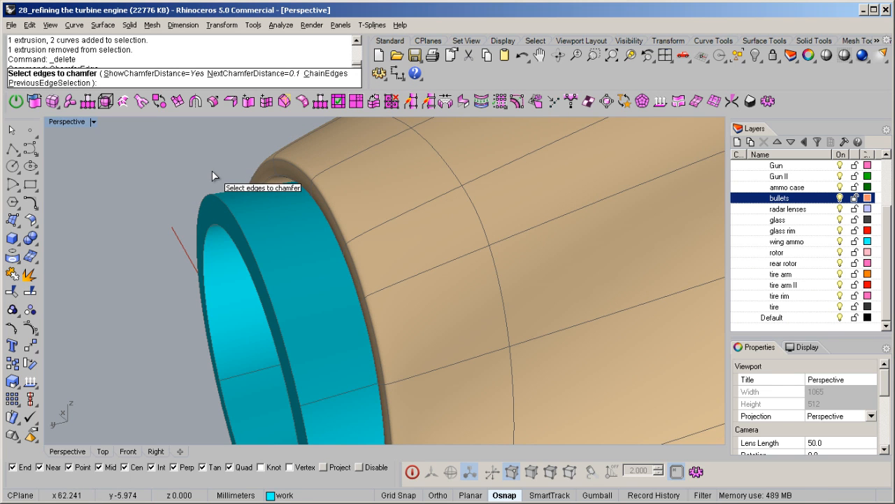
{"action": "left_click_drag", "start_coordinate": [210, 171], "coordinate": [157, 300]}
{"action": "right_click", "coordinate": [176, 277]}
{"action": "right_click", "coordinate": [175, 276]}
{"action": "right_click_drag", "start_coordinate": [176, 276], "coordinate": [236, 235]}
{"action": "key", "text": "ctrl+z"}
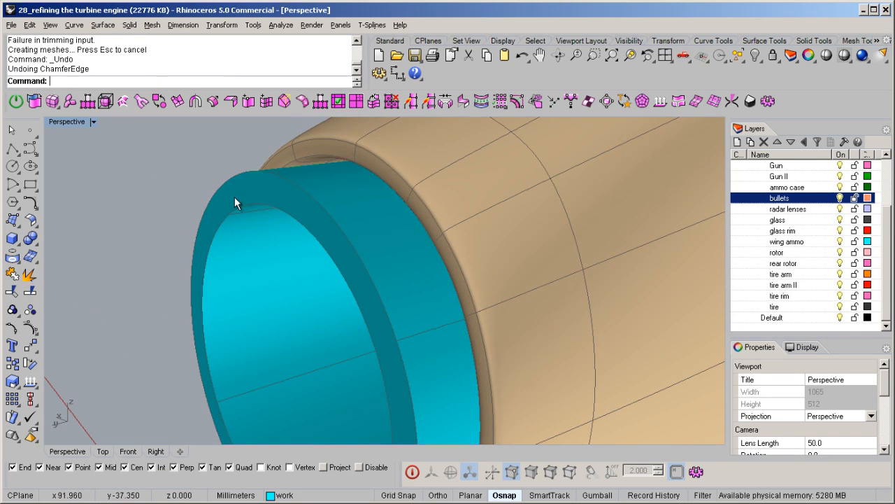
Chamfer the inner and outer edges of the ring's rear face with a distance of 0.06 mm.
{"action": "right_click", "coordinate": [235, 197]}
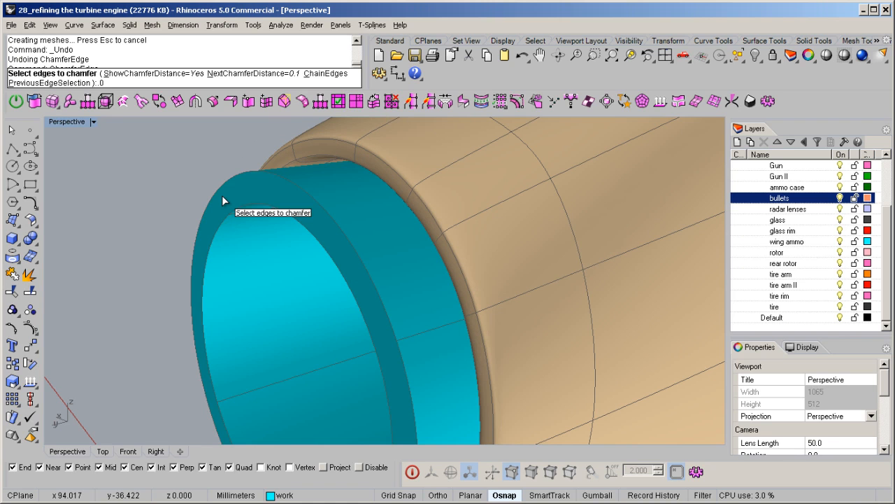
{"action": "type", "text": ".06"}
{"action": "key", "text": "Return"}
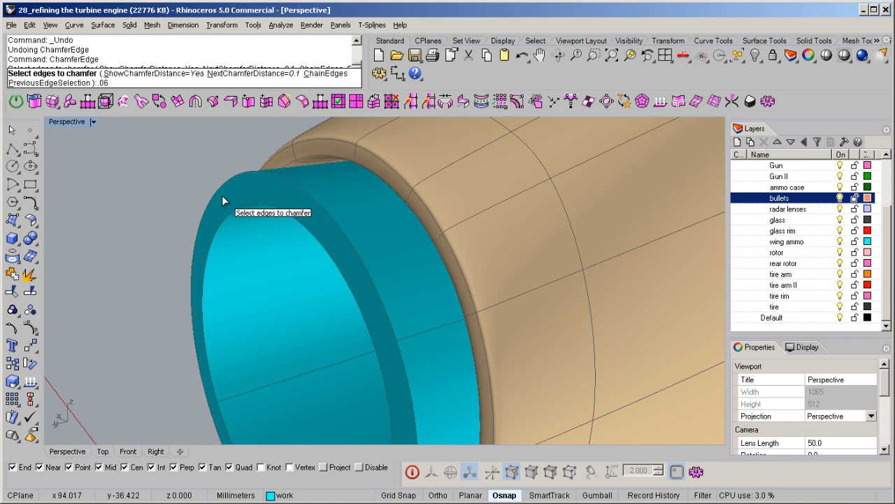
{"action": "left_click", "coordinate": [218, 193]}
{"action": "left_click", "coordinate": [242, 207]}
{"action": "right_click", "coordinate": [242, 207]}
{"action": "right_click", "coordinate": [232, 226]}
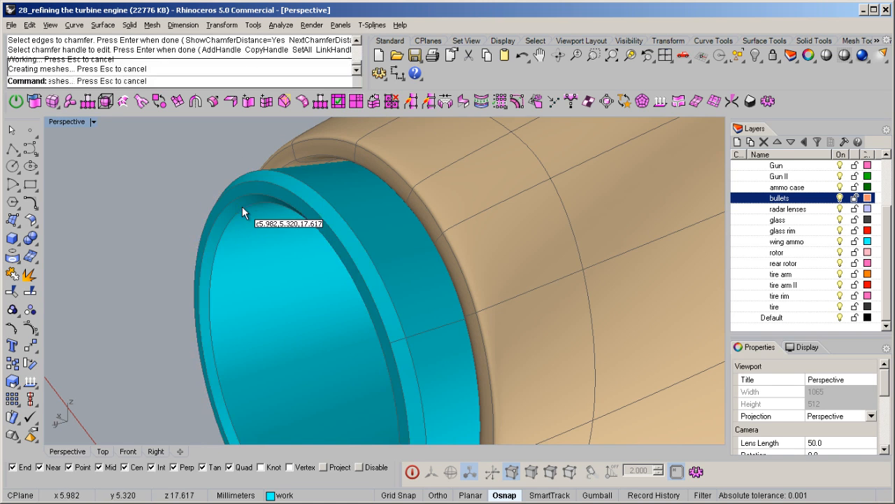
Select the engine's T-spline surface, invert the selection, and lock all the other objects, including the exhaust ring.
{"action": "right_click_drag", "start_coordinate": [232, 227], "coordinate": [448, 233]}
{"action": "left_click", "coordinate": [410, 237]}
{"action": "left_click", "coordinate": [447, 266]}
{"action": "left_click", "coordinate": [462, 293]}
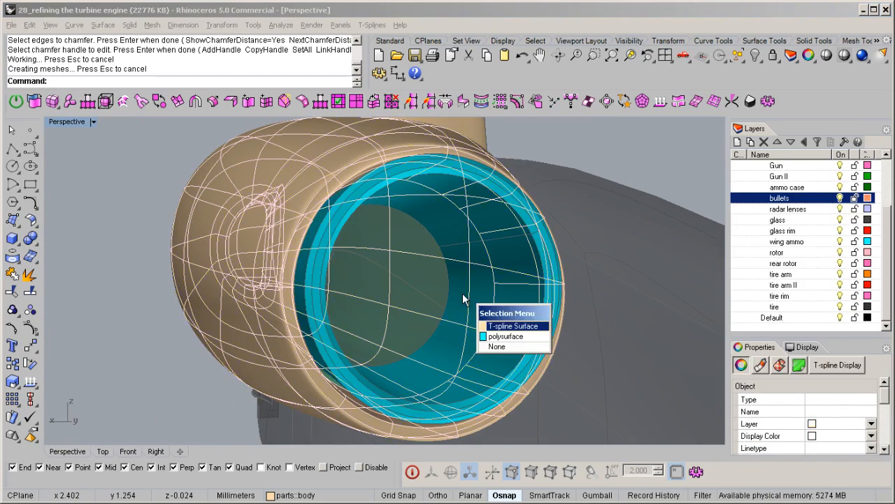
{"action": "left_click", "coordinate": [507, 336]}
{"action": "right_click_drag", "start_coordinate": [410, 286], "coordinate": [370, 265]}
{"action": "left_click", "coordinate": [271, 218]}
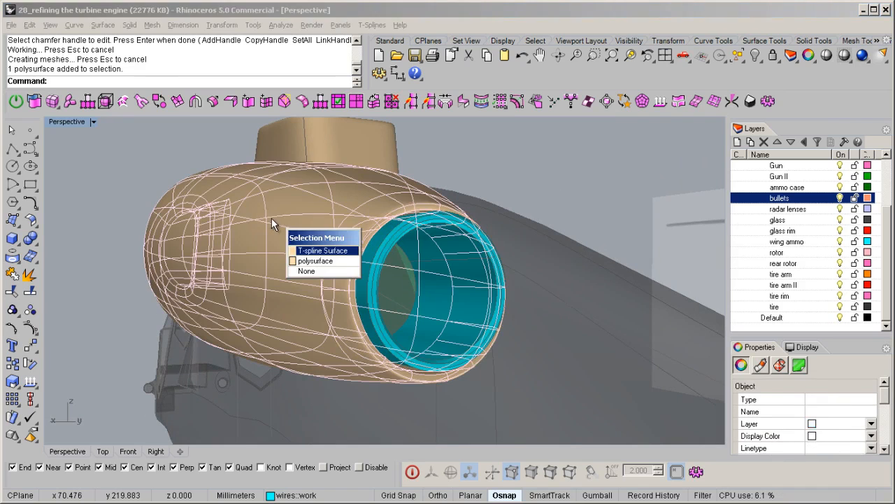
{"action": "middle_click", "coordinate": [272, 218]}
{"action": "left_click", "coordinate": [258, 151]}
{"action": "right_click_drag", "start_coordinate": [506, 256], "coordinate": [434, 294]}
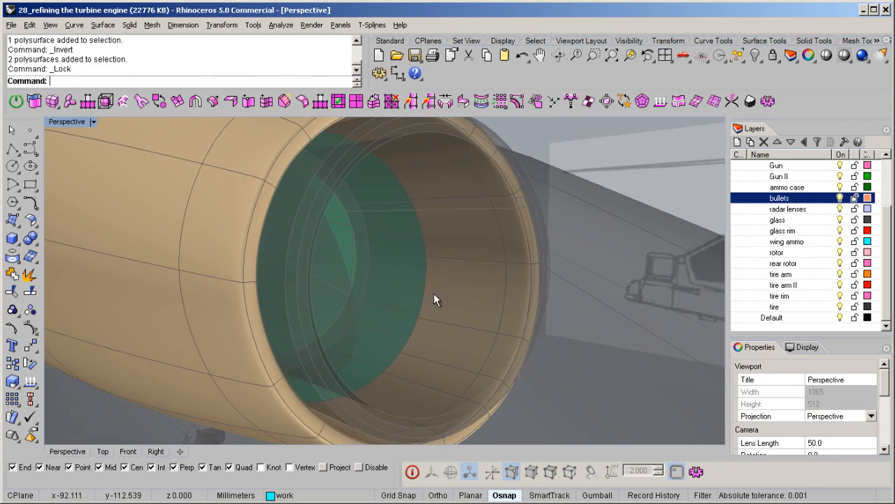
Select the full T-spline edge loop at the inner end of the exhaust opening.
{"action": "key", "text": "Tab"}
{"action": "key", "text": "s"}
{"action": "left_click", "coordinate": [420, 297]}
{"action": "double_click", "coordinate": [420, 296]}
Move the selected inner edge loop deeper into the engine along its axis.
{"action": "right_click_drag", "start_coordinate": [414, 286], "coordinate": [508, 275]}
{"action": "key", "text": "w"}
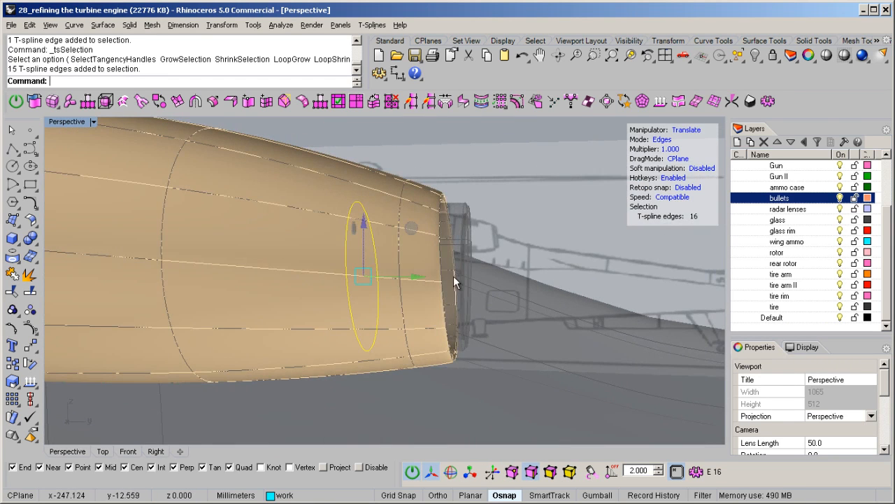
{"action": "scroll", "coordinate": [412, 269], "scroll_direction": "down", "scroll_amount": 5}
{"action": "left_click_drag", "start_coordinate": [425, 274], "coordinate": [427, 272]}
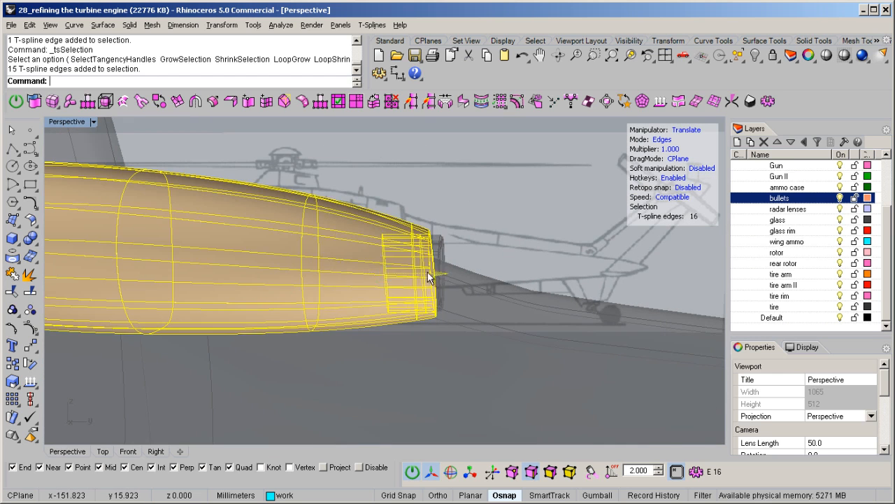
{"action": "left_click_drag", "start_coordinate": [302, 266], "coordinate": [254, 268]}
{"action": "right_click_drag", "start_coordinate": [369, 272], "coordinate": [221, 250]}
Scale the inner edge loop down to nearly a point to close the exhaust interior, and switch the surface to box mode.
{"action": "right_click_drag", "start_coordinate": [420, 243], "coordinate": [380, 283]}
{"action": "scroll", "coordinate": [409, 268], "scroll_direction": "up", "scroll_amount": 4}
{"action": "key", "text": "r"}
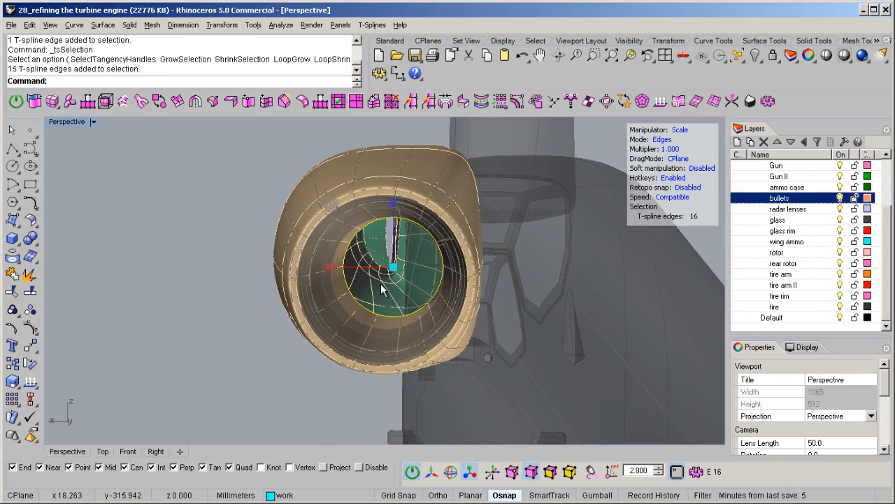
{"action": "left_click_drag", "start_coordinate": [394, 265], "coordinate": [243, 286]}
{"action": "scroll", "coordinate": [395, 272], "scroll_direction": "up", "scroll_amount": 12}
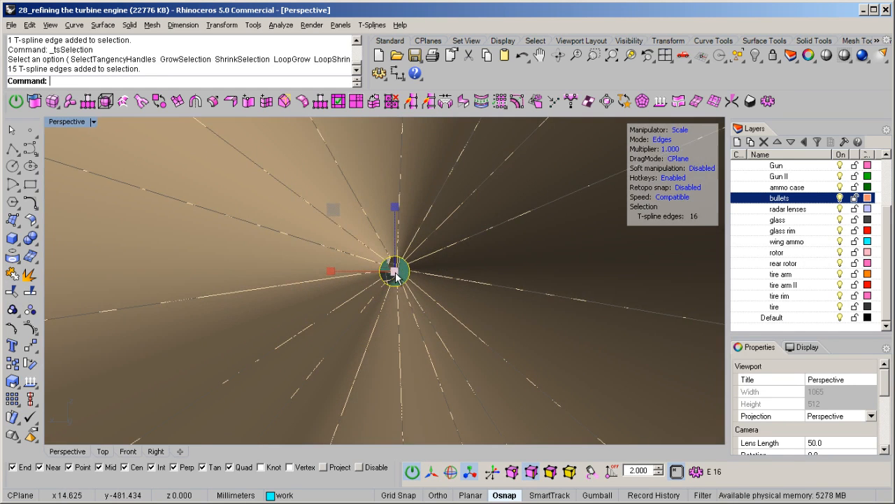
{"action": "scroll", "coordinate": [395, 274], "scroll_direction": "down", "scroll_amount": 6}
{"action": "scroll", "coordinate": [349, 278], "scroll_direction": "down", "scroll_amount": 8}
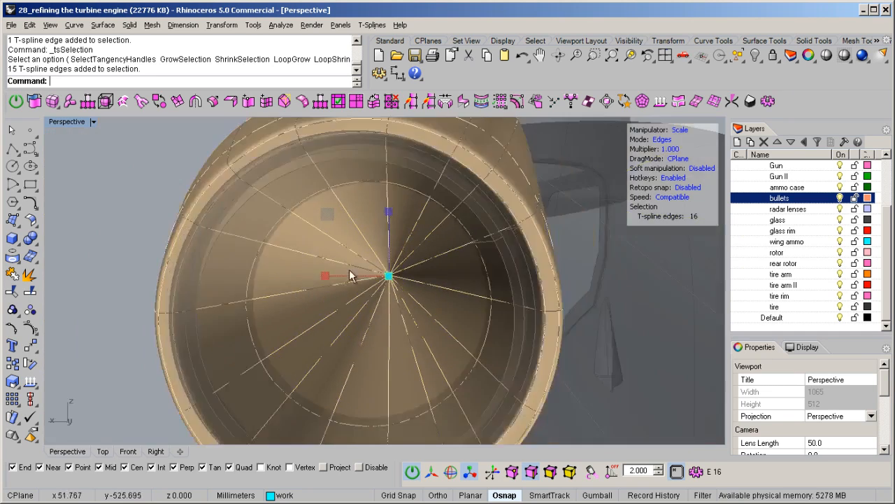
{"action": "key", "text": "Tab"}
{"action": "right_click_drag", "start_coordinate": [355, 277], "coordinate": [338, 282]}
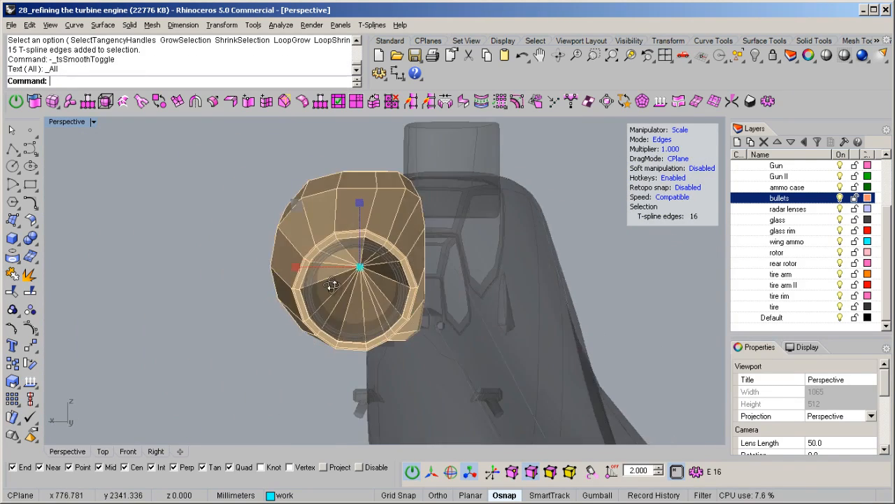
Switch the engine surface from box mode back to smooth mode and unlock all the locked objects.
{"action": "key", "text": "Tab"}
{"action": "key", "text": "ctrl+alt+l"}
{"action": "right_click_drag", "start_coordinate": [348, 278], "coordinate": [365, 256]}
{"action": "scroll", "coordinate": [366, 256], "scroll_direction": "down", "scroll_amount": 3}
Preview the model in rendered shading and examine the engine and its closed exhaust from several angles.
{"action": "middle_click", "coordinate": [364, 246]}
{"action": "left_click", "coordinate": [382, 180]}
{"action": "right_click_drag", "start_coordinate": [383, 180], "coordinate": [384, 223]}
{"action": "scroll", "coordinate": [383, 223], "scroll_direction": "up", "scroll_amount": 5}
{"action": "right_click_drag", "start_coordinate": [400, 282], "coordinate": [367, 251]}
{"action": "key", "text": "Escape"}
{"action": "scroll", "coordinate": [424, 261], "scroll_direction": "down", "scroll_amount": 5}
{"action": "scroll", "coordinate": [363, 257], "scroll_direction": "up", "scroll_amount": 5}
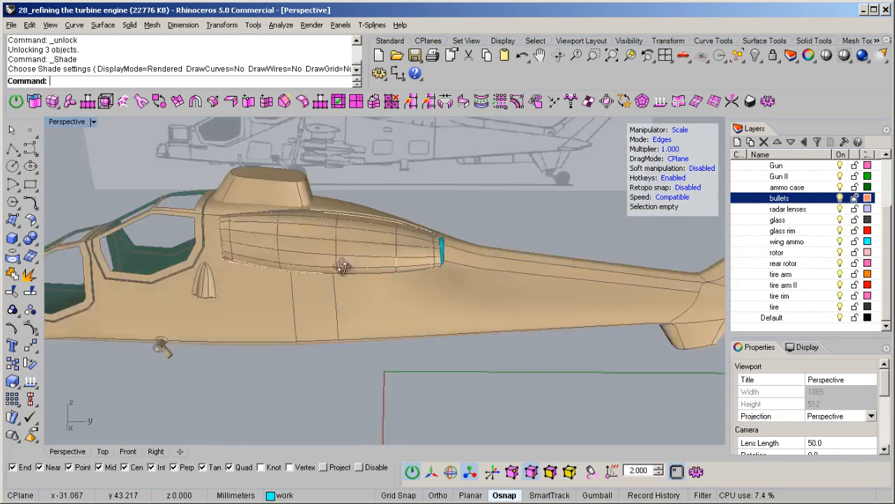
Select the engine body and hide the surface lines displayed across it.
{"action": "left_click", "coordinate": [367, 249]}
{"action": "right_click_drag", "start_coordinate": [306, 243], "coordinate": [396, 251]}
{"action": "left_click", "coordinate": [324, 246]}
{"action": "right_click", "coordinate": [324, 245]}
{"action": "middle_click", "coordinate": [396, 251]}
{"action": "left_click", "coordinate": [447, 292]}
{"action": "right_click_drag", "start_coordinate": [500, 254], "coordinate": [519, 341]}
{"action": "key", "text": "Escape"}
Mirror the engine surface and its exhaust ring across the helicopter's centreline, starting the mirror plane at 0,0,0.
{"action": "left_click", "coordinate": [385, 236]}
{"action": "scroll", "coordinate": [438, 290], "scroll_direction": "up", "scroll_amount": 4}
{"action": "left_click", "coordinate": [430, 290], "text": "shift"}
{"action": "type", "text": "mirror"}
{"action": "key", "text": "Return"}
{"action": "type", "text": "0,0,0"}
{"action": "key", "text": "Return"}
{"action": "scroll", "coordinate": [400, 334], "scroll_direction": "down", "scroll_amount": 5}
{"action": "right_click_drag", "start_coordinate": [399, 334], "coordinate": [450, 330]}
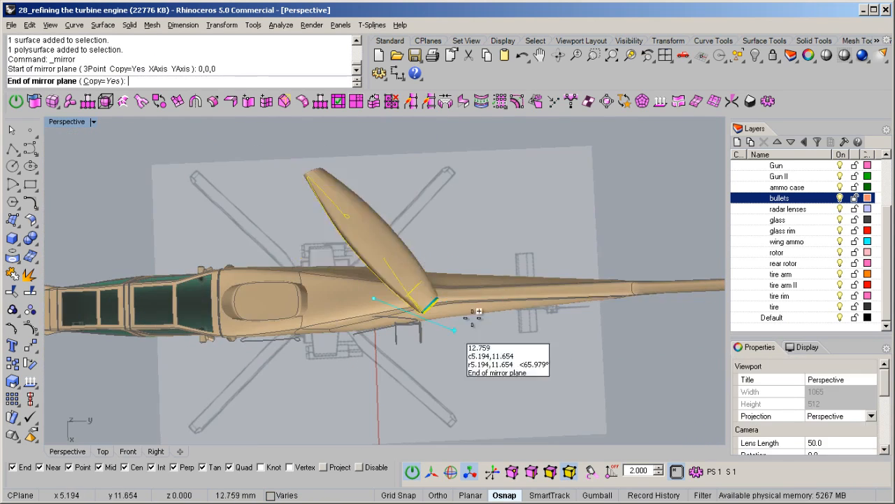
{"action": "left_click", "coordinate": [554, 277], "text": "shift"}
{"action": "right_click_drag", "start_coordinate": [549, 273], "coordinate": [380, 243]}
{"action": "scroll", "coordinate": [437, 267], "scroll_direction": "up", "scroll_amount": 4}
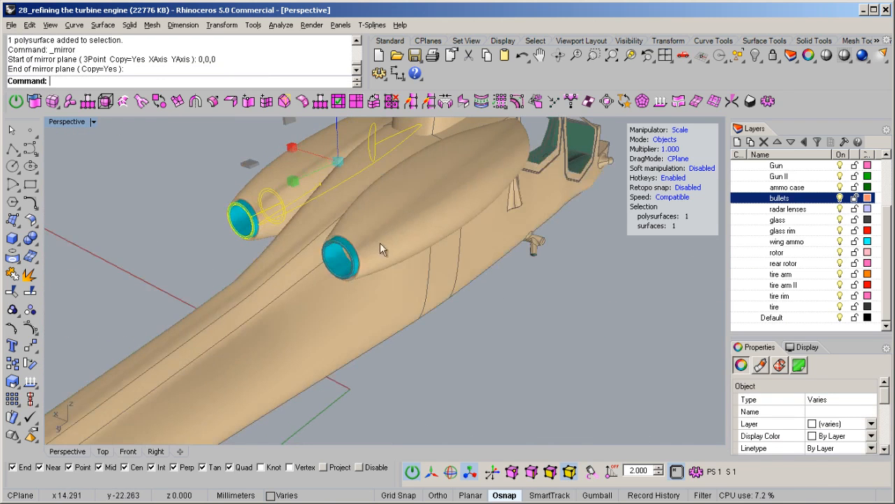
Select the exhaust ring polysurfaces of both engines.
{"action": "left_click", "coordinate": [337, 254]}
{"action": "left_click", "coordinate": [260, 237]}
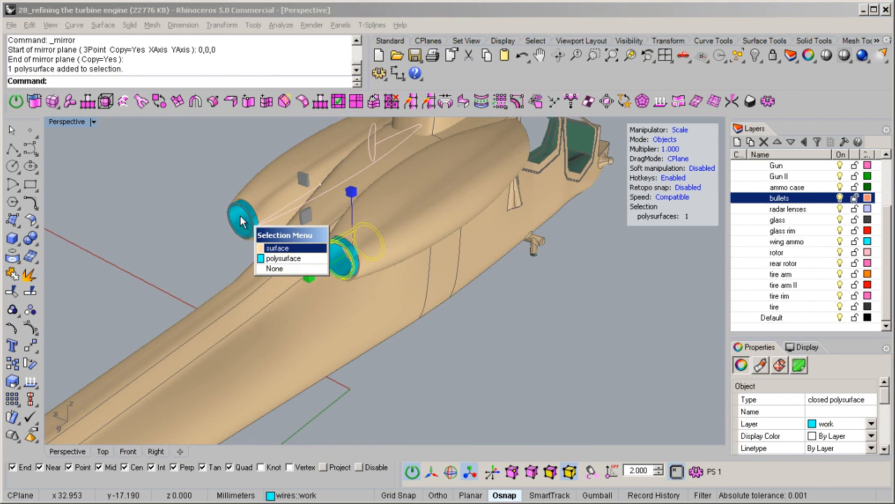
{"action": "left_click", "coordinate": [283, 260]}
{"action": "right_click_drag", "start_coordinate": [294, 265], "coordinate": [378, 242]}
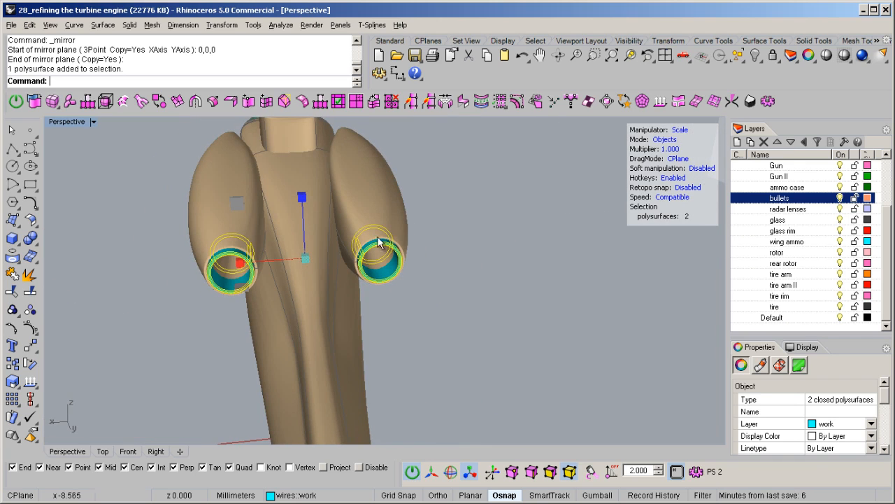
Duplicate the body layer and name the copy "turbine rear".
{"action": "scroll", "coordinate": [787, 227], "scroll_direction": "up", "scroll_amount": 2}
{"action": "right_click", "coordinate": [777, 219]}
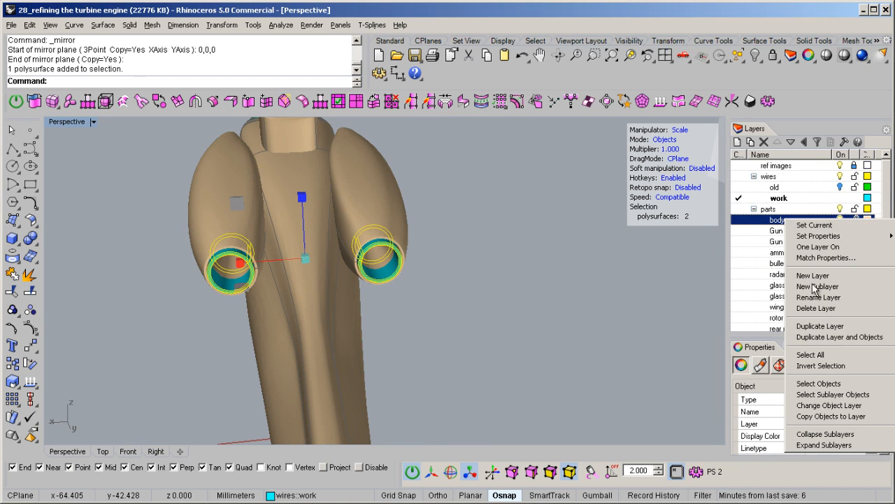
{"action": "left_click", "coordinate": [829, 327]}
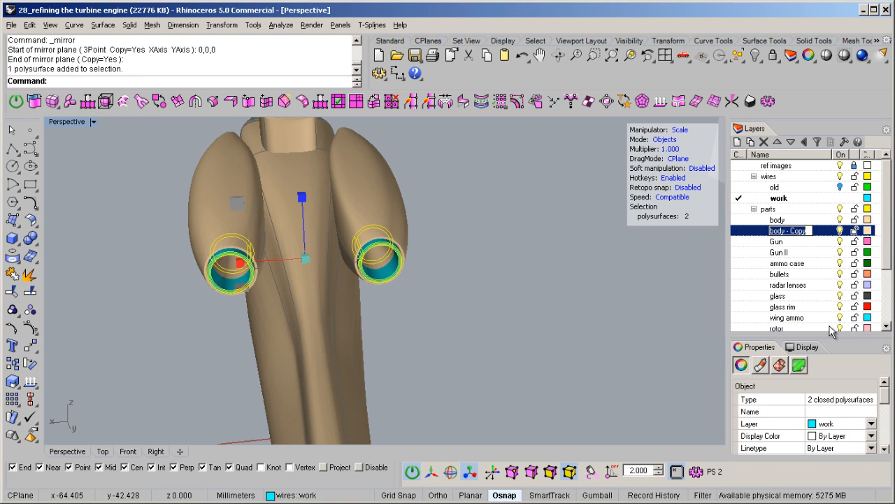
{"action": "type", "text": "turbine"}
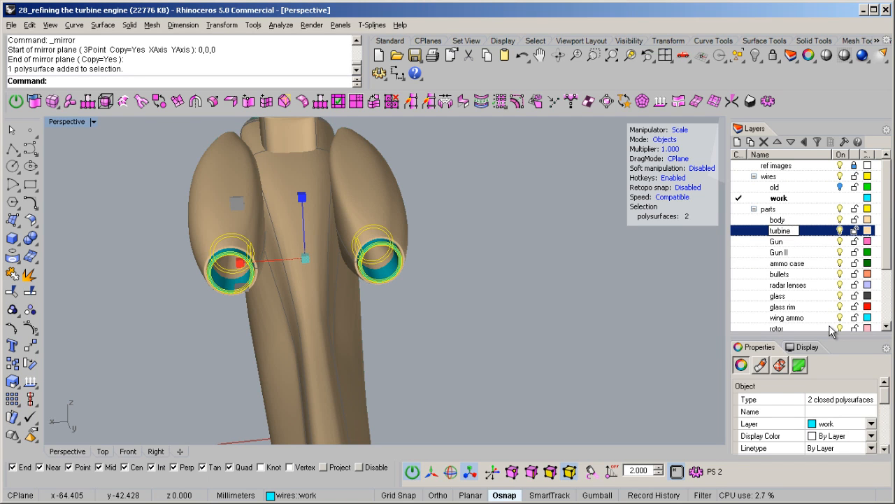
{"action": "type", "text": " rear"}
{"action": "key", "text": "Return"}
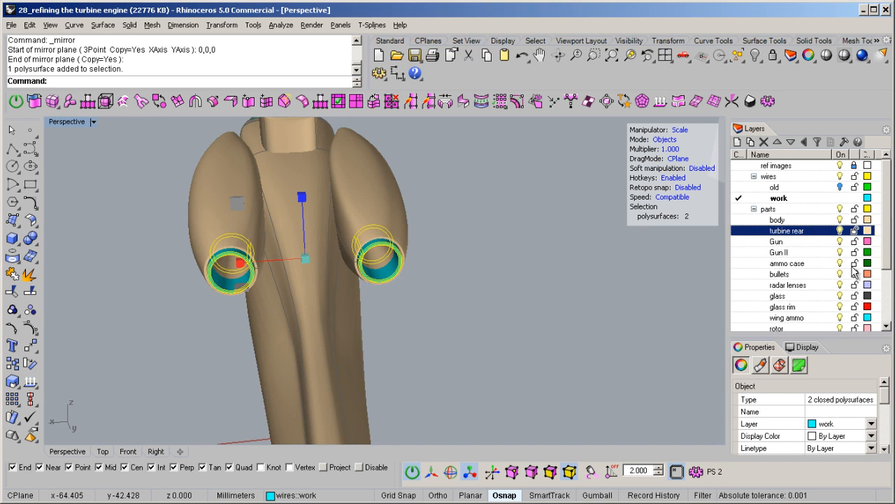
Set the color of the turbine rear layer to Pink.
{"action": "left_click", "coordinate": [867, 230]}
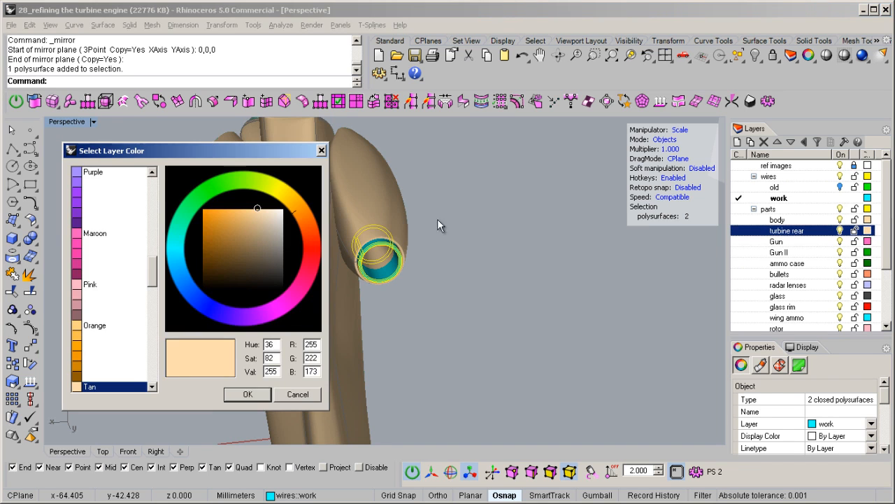
{"action": "double_click", "coordinate": [91, 285]}
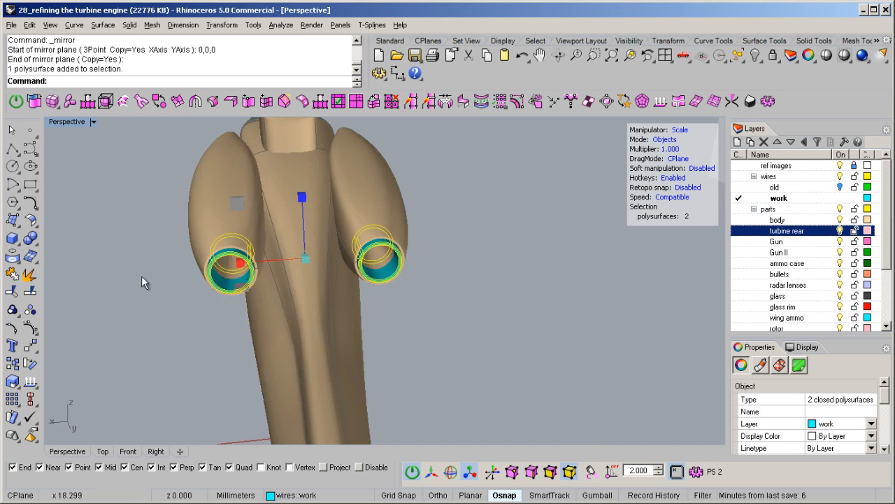
{"action": "right_click_drag", "start_coordinate": [141, 275], "coordinate": [472, 253]}
Move the two selected exhaust rings to the turbine rear layer and clear the selection.
{"action": "right_click", "coordinate": [761, 234]}
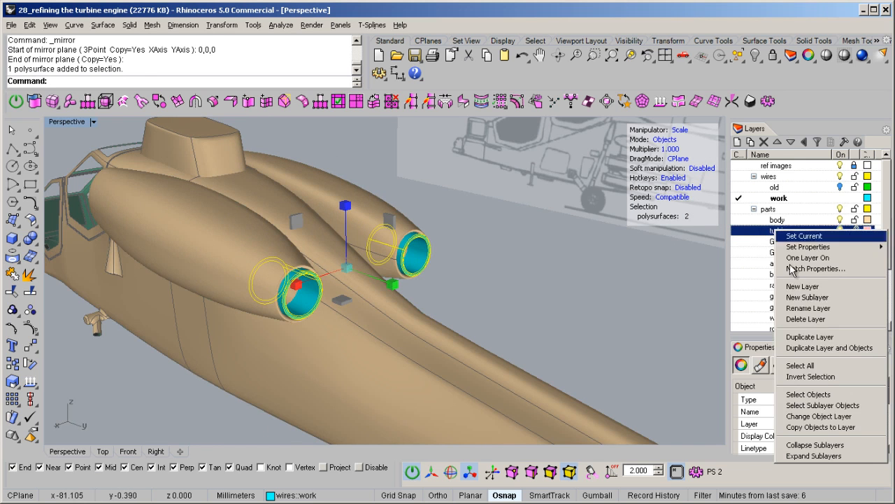
{"action": "left_click", "coordinate": [819, 414]}
{"action": "key", "text": "Escape"}
Show all the hidden parts of the helicopter again.
{"action": "right_click_drag", "start_coordinate": [511, 331], "coordinate": [534, 280]}
{"action": "scroll", "coordinate": [451, 229], "scroll_direction": "down", "scroll_amount": 5}
{"action": "middle_click", "coordinate": [441, 226]}
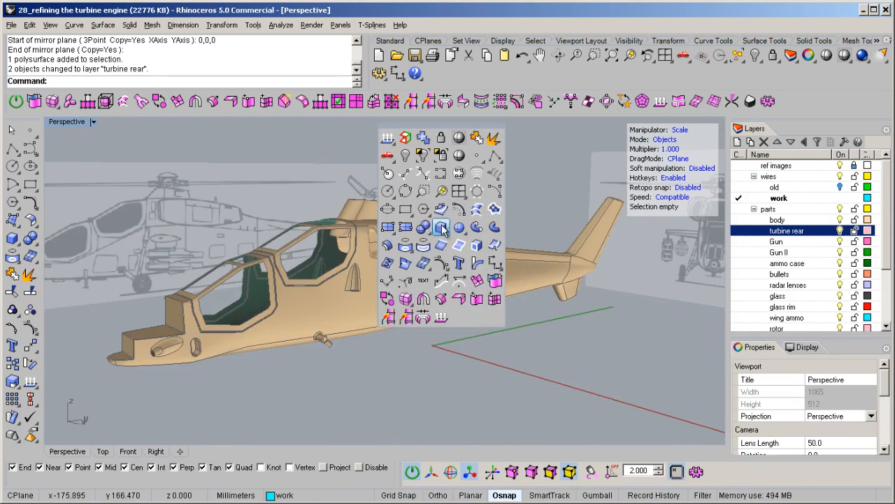
{"action": "left_click", "coordinate": [405, 156]}
Preview the complete helicopter in rendered shading and compare its engines and body with the side-view reference image.
{"action": "right_click_drag", "start_coordinate": [478, 217], "coordinate": [360, 268]}
{"action": "middle_click", "coordinate": [365, 269]}
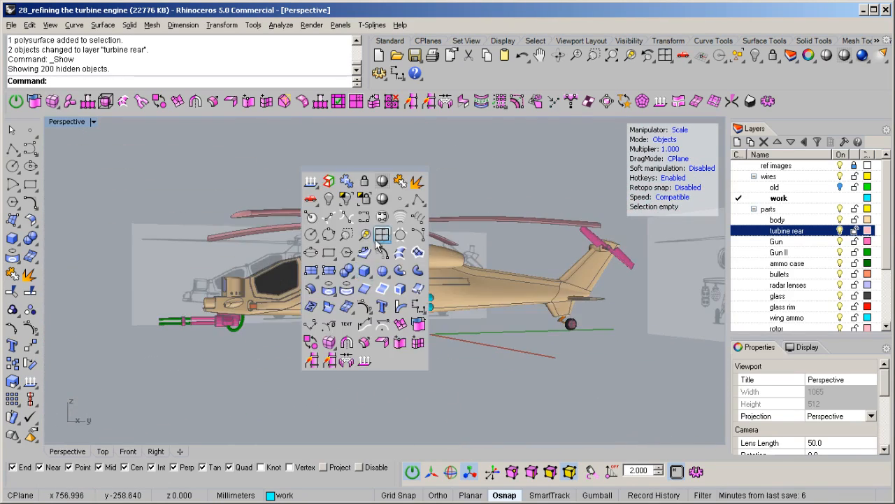
{"action": "left_click", "coordinate": [382, 199]}
{"action": "mouse_move", "coordinate": [490, 273]}
{"action": "right_mouse_down"}
{"action": "mouse_move", "coordinate": [392, 278]}
{"action": "mouse_move", "coordinate": [557, 291]}
{"action": "mouse_move", "coordinate": [544, 314]}
{"action": "mouse_move", "coordinate": [498, 319]}
{"action": "mouse_move", "coordinate": [363, 161]}
{"action": "right_mouse_up"}
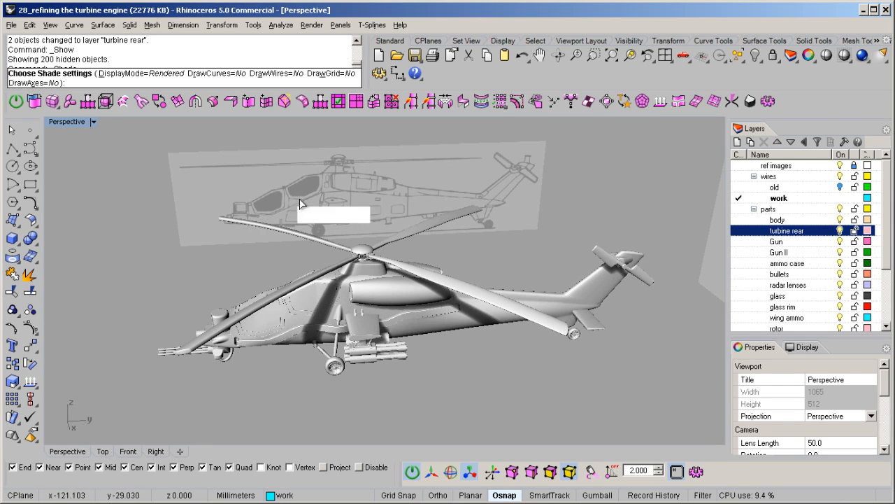
{"action": "scroll", "coordinate": [439, 192], "scroll_direction": "up", "scroll_amount": 5}
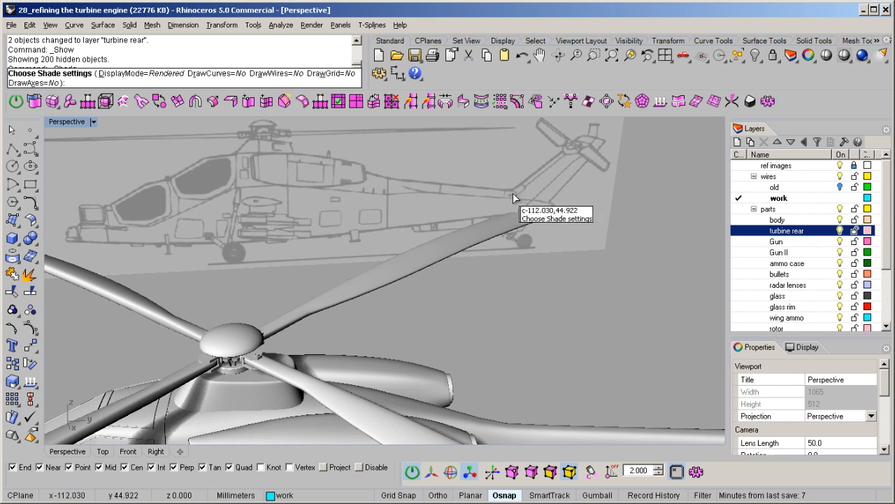
{"action": "scroll", "coordinate": [429, 200], "scroll_direction": "up", "scroll_amount": 3}
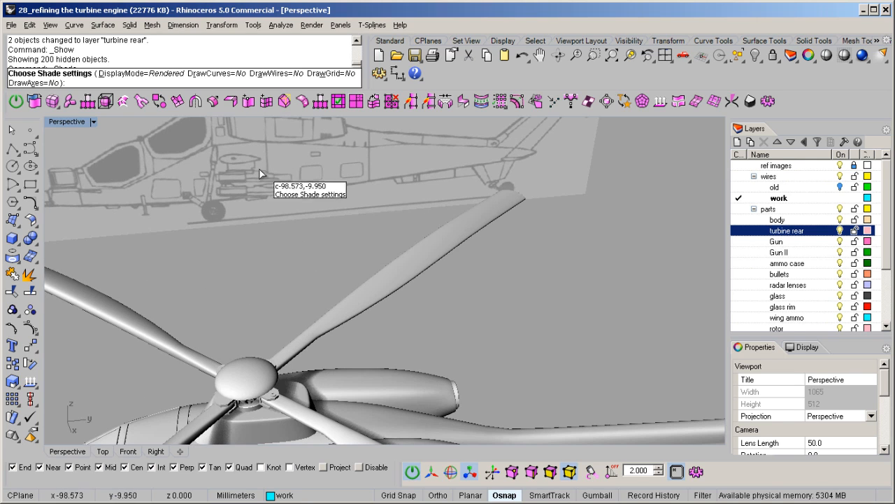
{"action": "scroll", "coordinate": [273, 249], "scroll_direction": "down", "scroll_amount": 3}
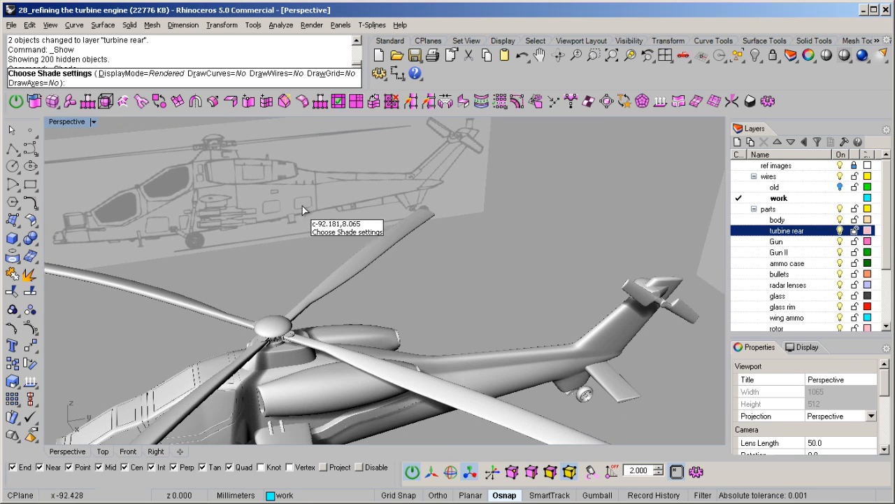
{"action": "scroll", "coordinate": [352, 207], "scroll_direction": "down", "scroll_amount": 5}
{"action": "right_click_drag", "start_coordinate": [351, 204], "coordinate": [412, 236]}
{"action": "key", "text": "Escape"}
{"action": "right_click_drag", "start_coordinate": [387, 287], "coordinate": [419, 265]}
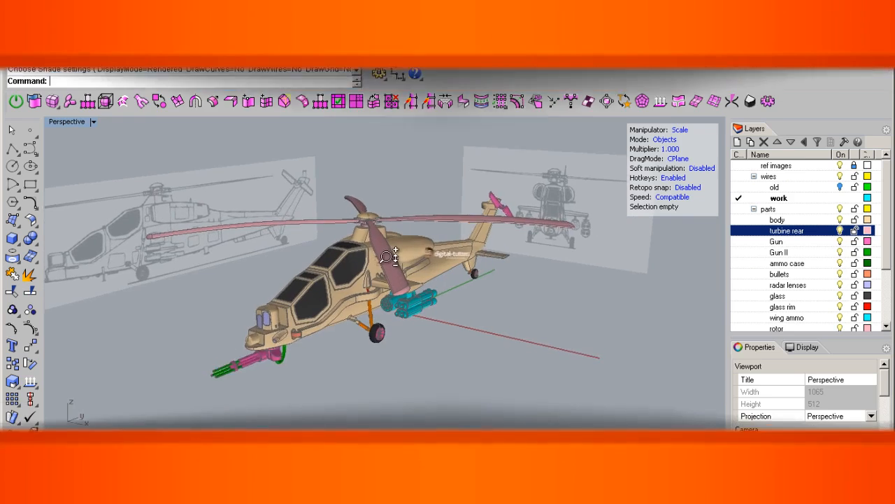